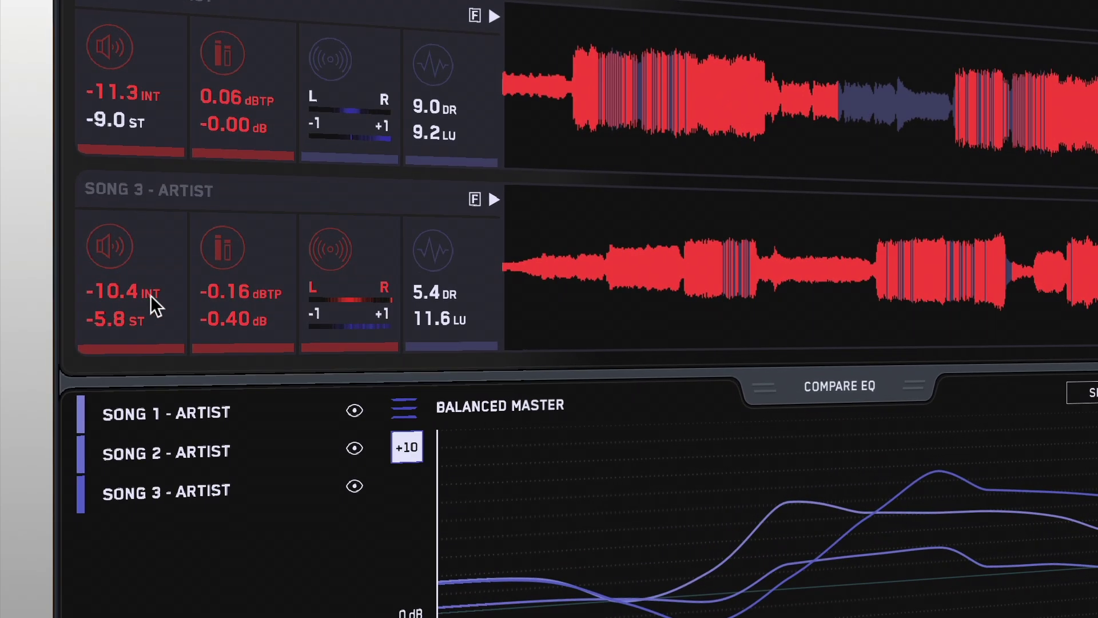
Step: Show Song 3's loudness, true-peak, stereo and dynamics heat maps on its waveform in turn
{"action": "left_click", "coordinate": [151, 295]}
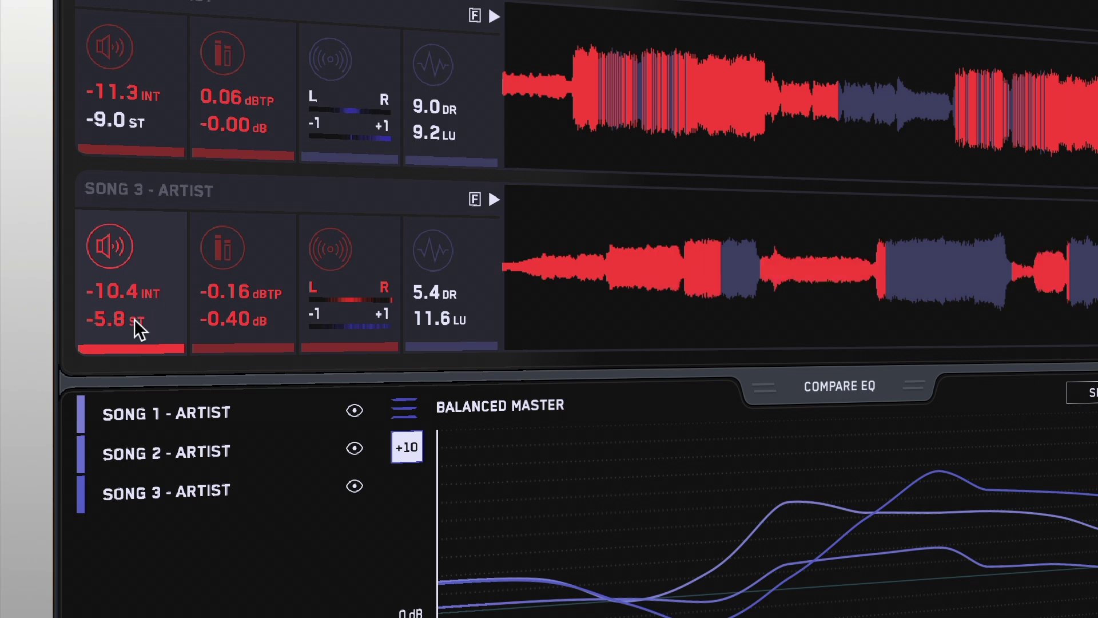
{"action": "left_click", "coordinate": [268, 295]}
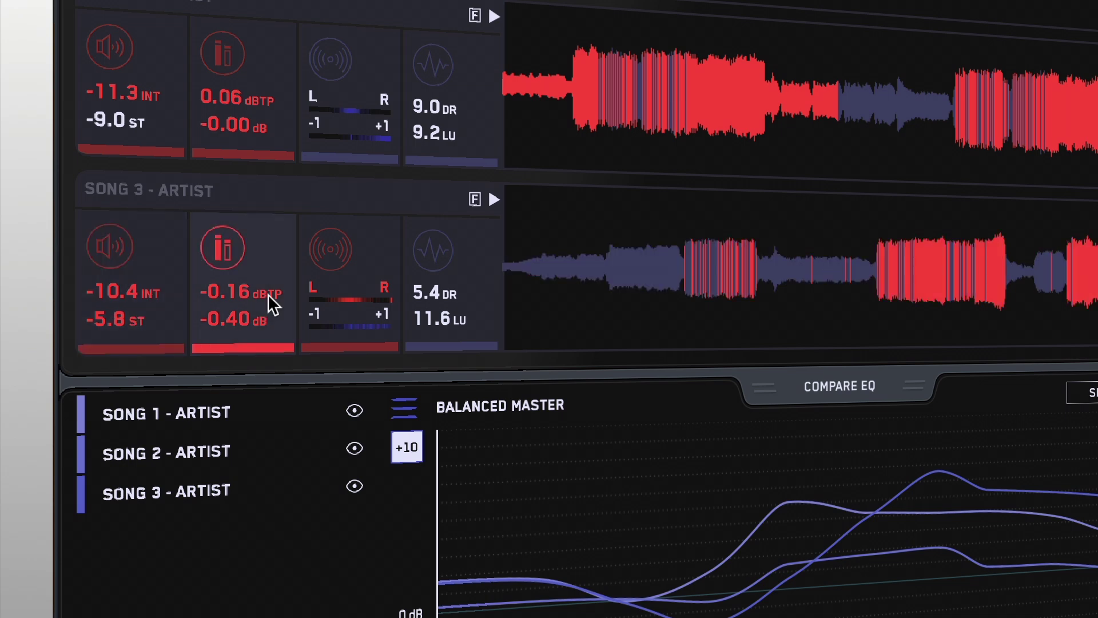
{"action": "left_click", "coordinate": [382, 295]}
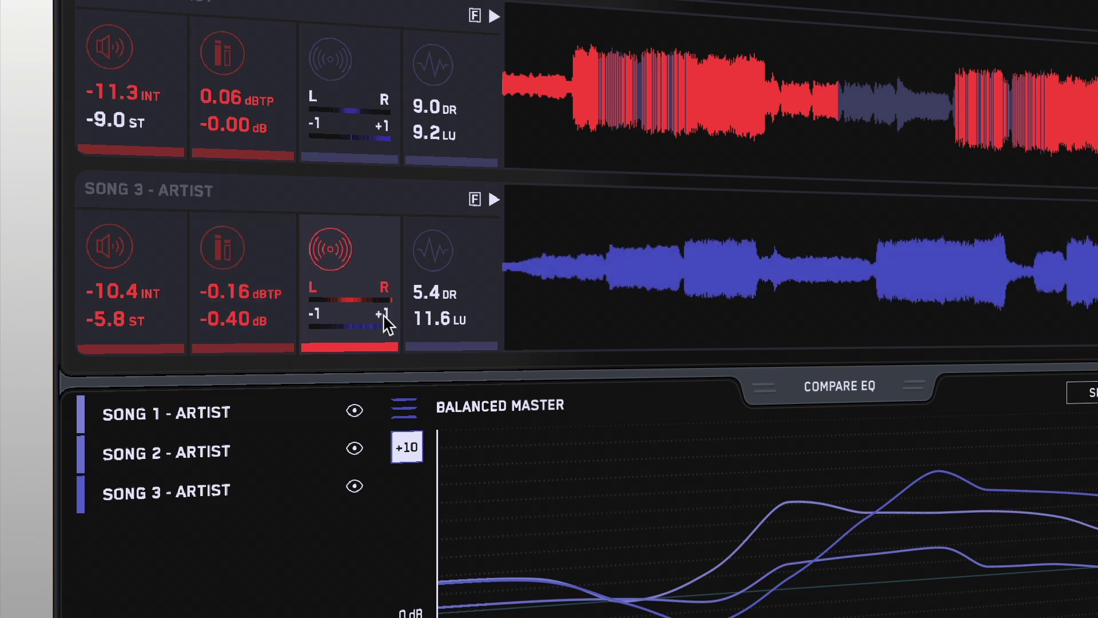
{"action": "left_click", "coordinate": [447, 303]}
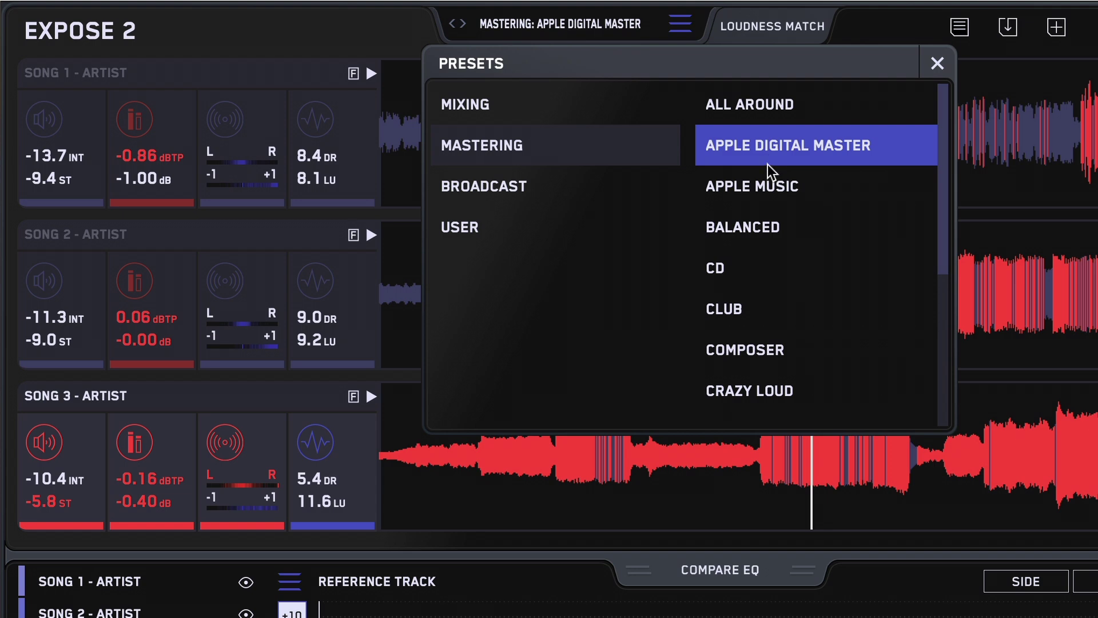
Step: Browse the Apple Music, Balanced and CD mastering presets, ending on CD
{"action": "left_click", "coordinate": [771, 189]}
{"action": "left_click", "coordinate": [771, 225]}
{"action": "left_click", "coordinate": [771, 262]}
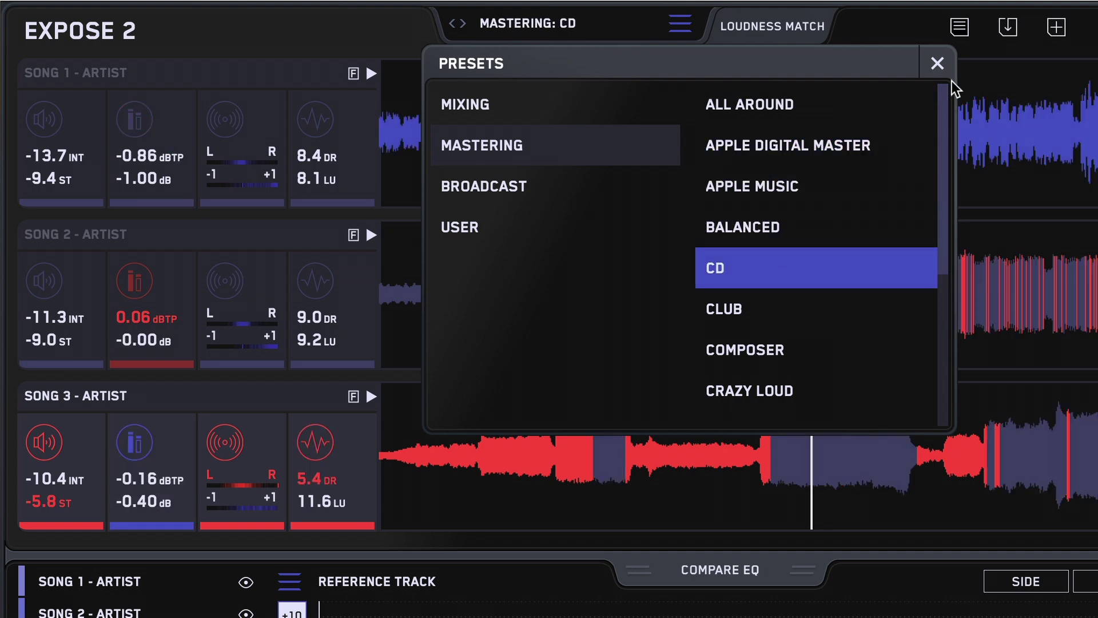
{"action": "left_click", "coordinate": [937, 64]}
Step: Step through to the Loud mastering preset and open Song 3's written feedback
{"action": "left_click", "coordinate": [464, 23]}
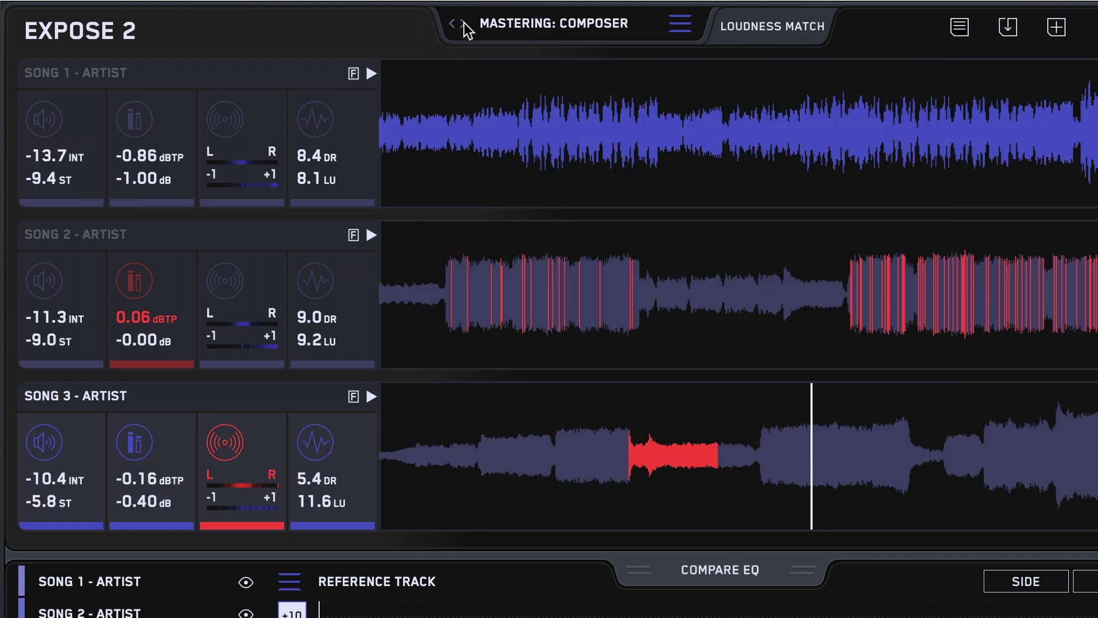
{"action": "left_click", "coordinate": [463, 23]}
{"action": "left_click", "coordinate": [465, 23]}
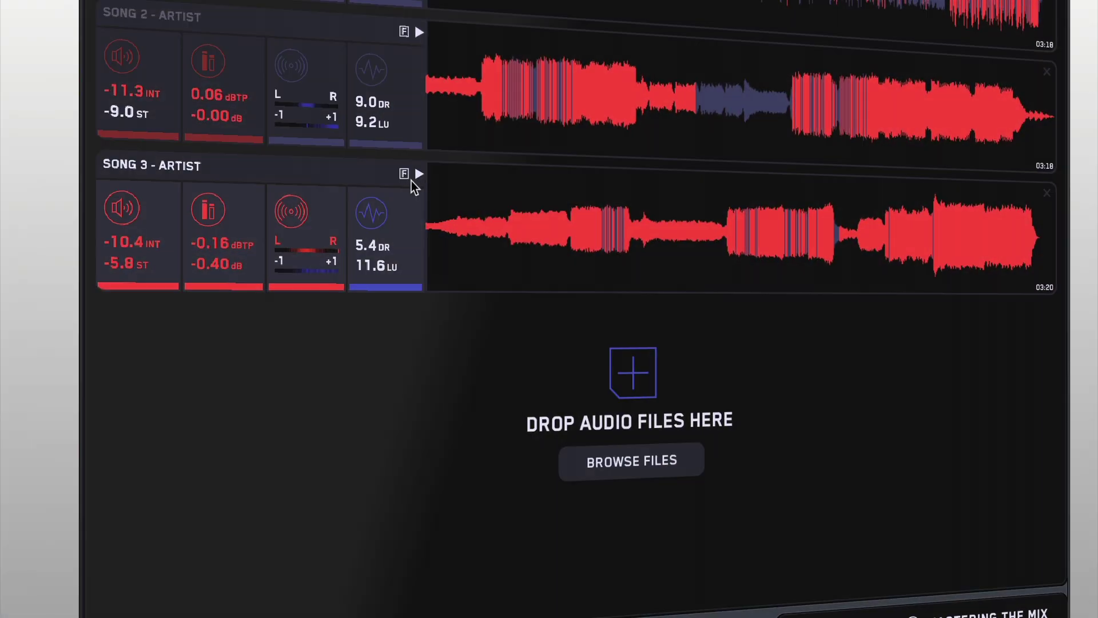
{"action": "left_click", "coordinate": [404, 174]}
{"action": "scroll", "coordinate": [415, 184], "scroll_direction": "down", "scroll_amount": 3}
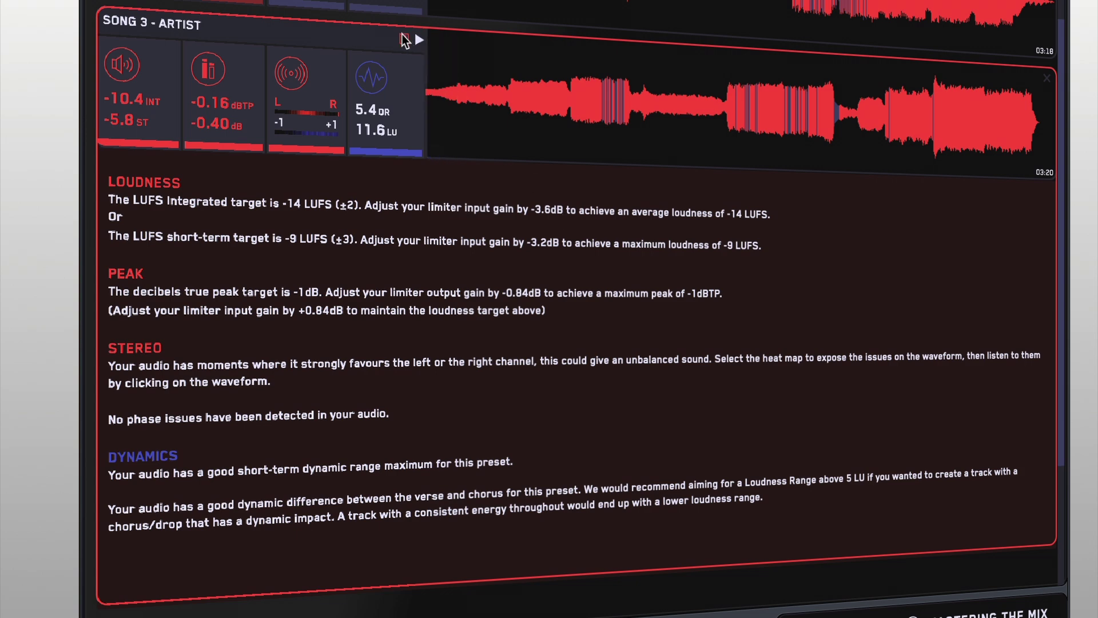
Step: Close Song 3's feedback, analyse and clear a short section, then enlarge Compare EQ
{"action": "left_click", "coordinate": [406, 41]}
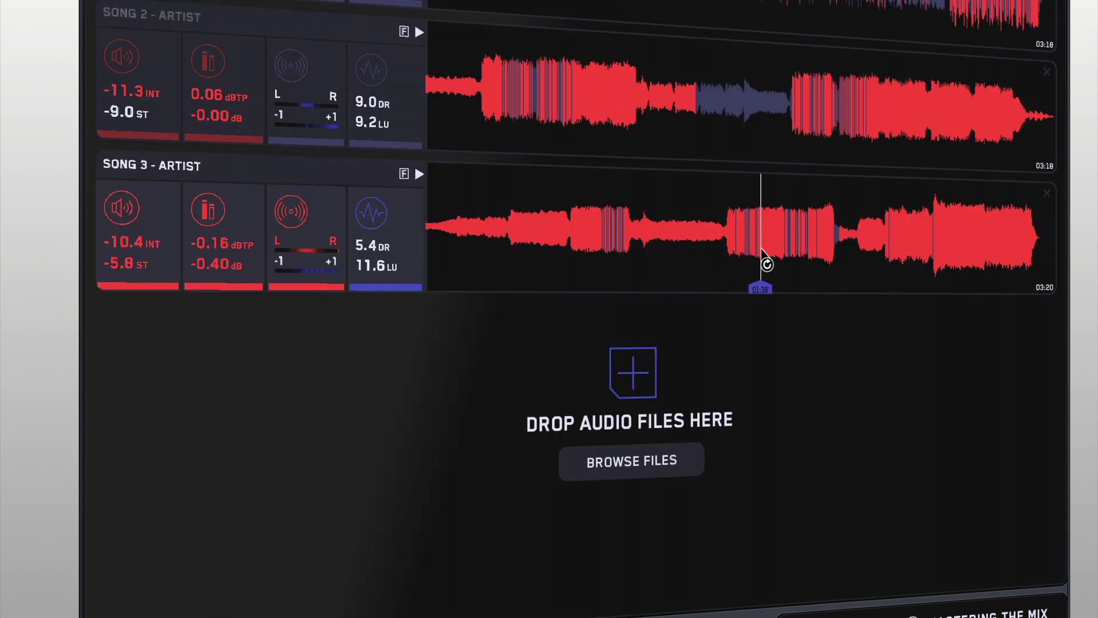
{"action": "left_click", "coordinate": [724, 249]}
{"action": "left_click_drag", "start_coordinate": [727, 254], "coordinate": [781, 285]}
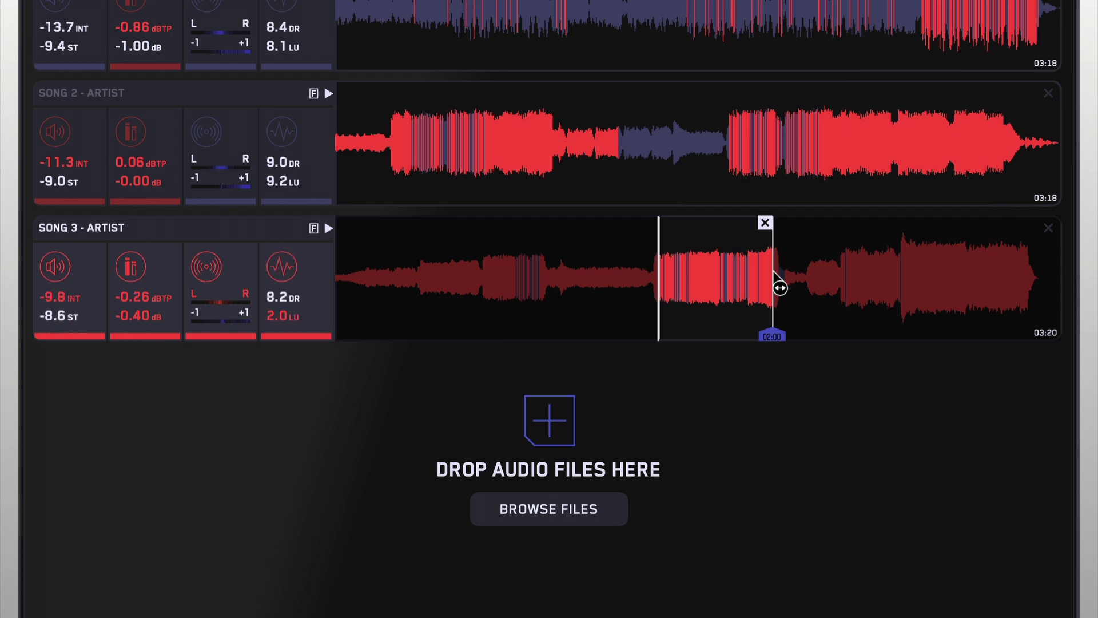
{"action": "left_click", "coordinate": [765, 225]}
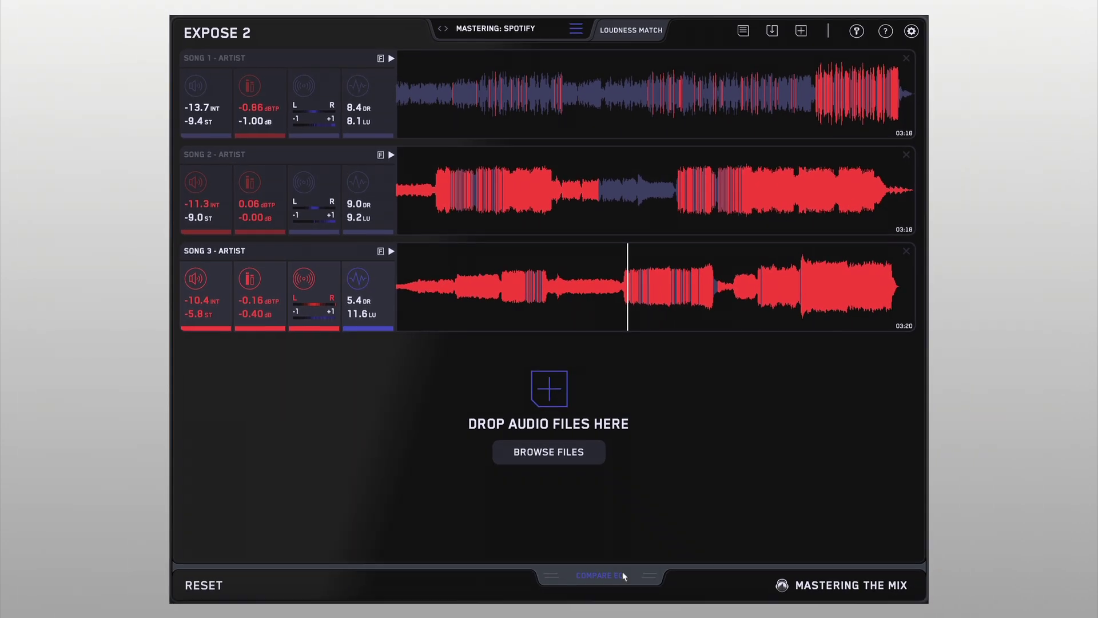
{"action": "left_click", "coordinate": [619, 577]}
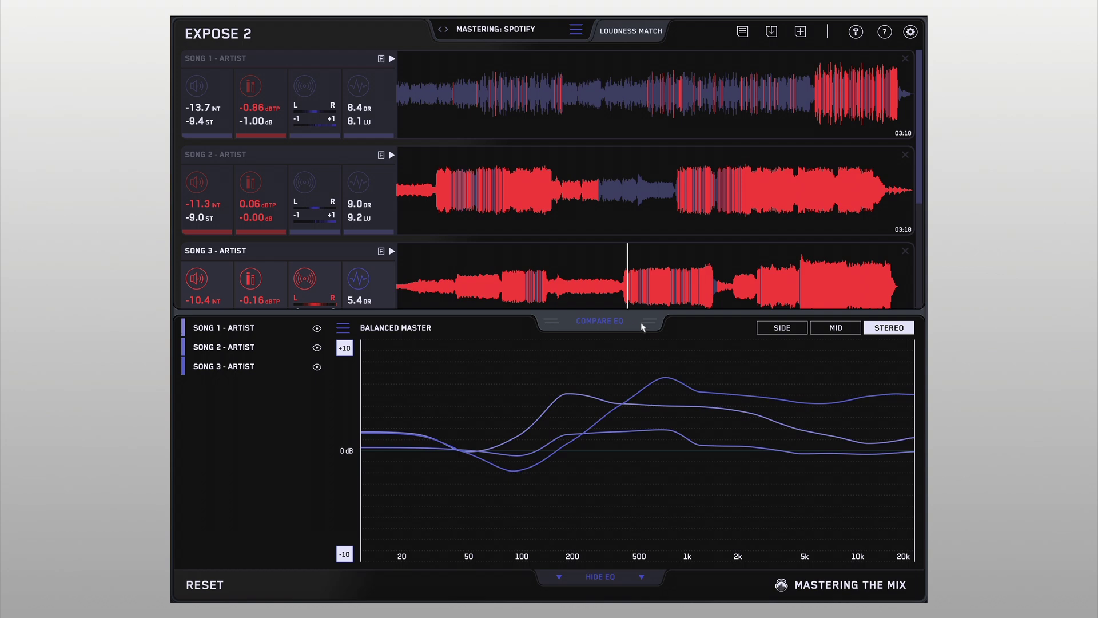
{"action": "left_click_drag", "start_coordinate": [644, 328], "coordinate": [644, 199]}
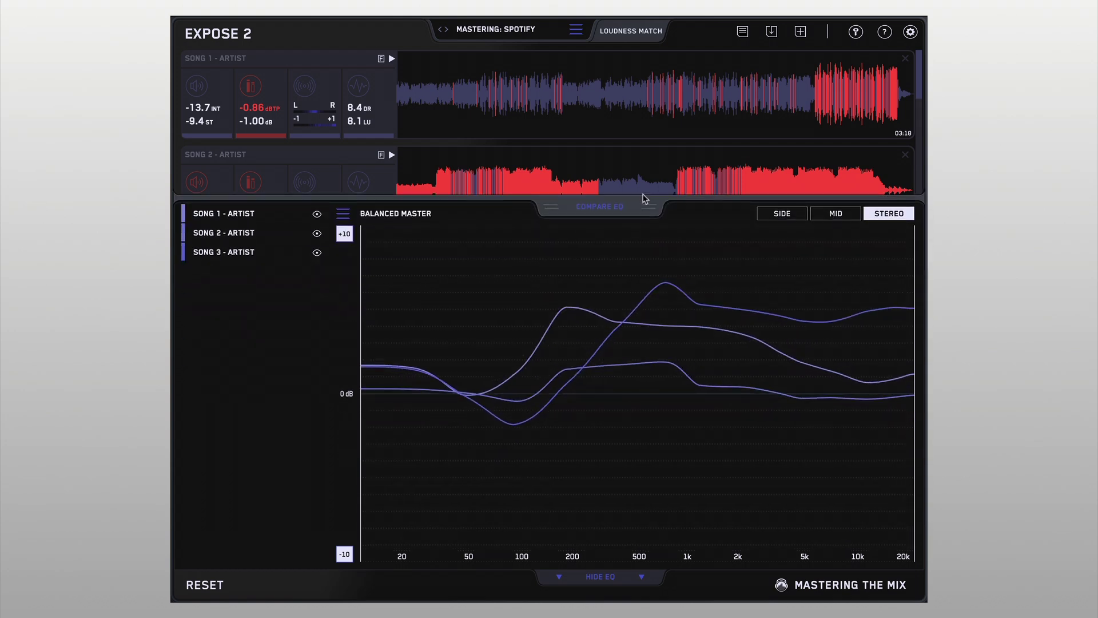
Step: Preview Dubstep, EDM, Hard Style, Moombahton, Trance and Trap curves, then pick House Commercial
{"action": "left_click", "coordinate": [342, 214]}
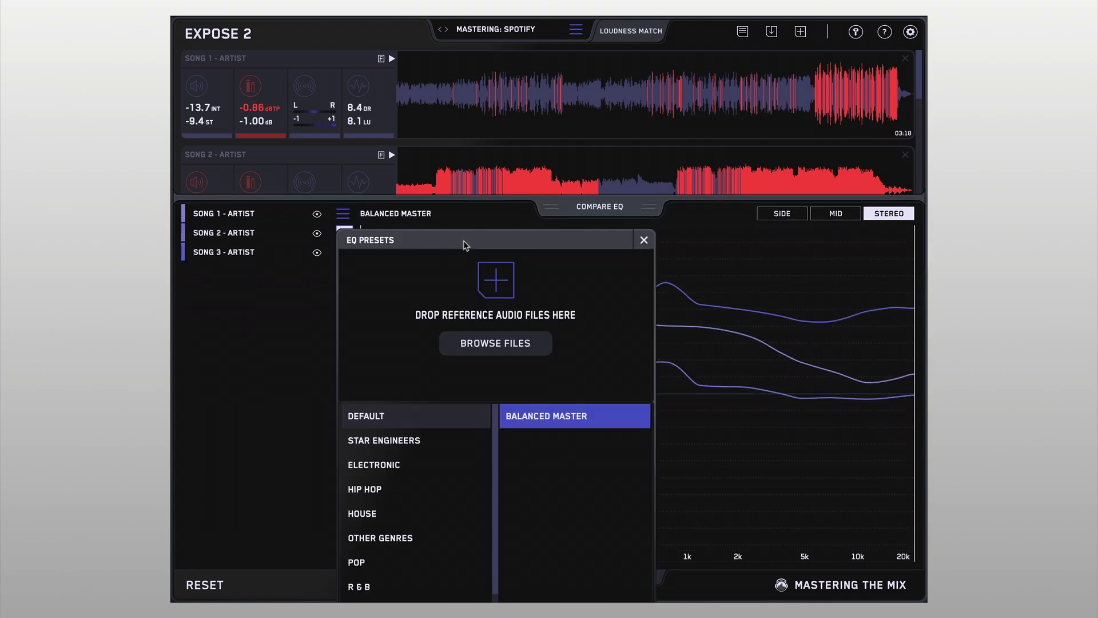
{"action": "left_click_drag", "start_coordinate": [410, 243], "coordinate": [734, 36]}
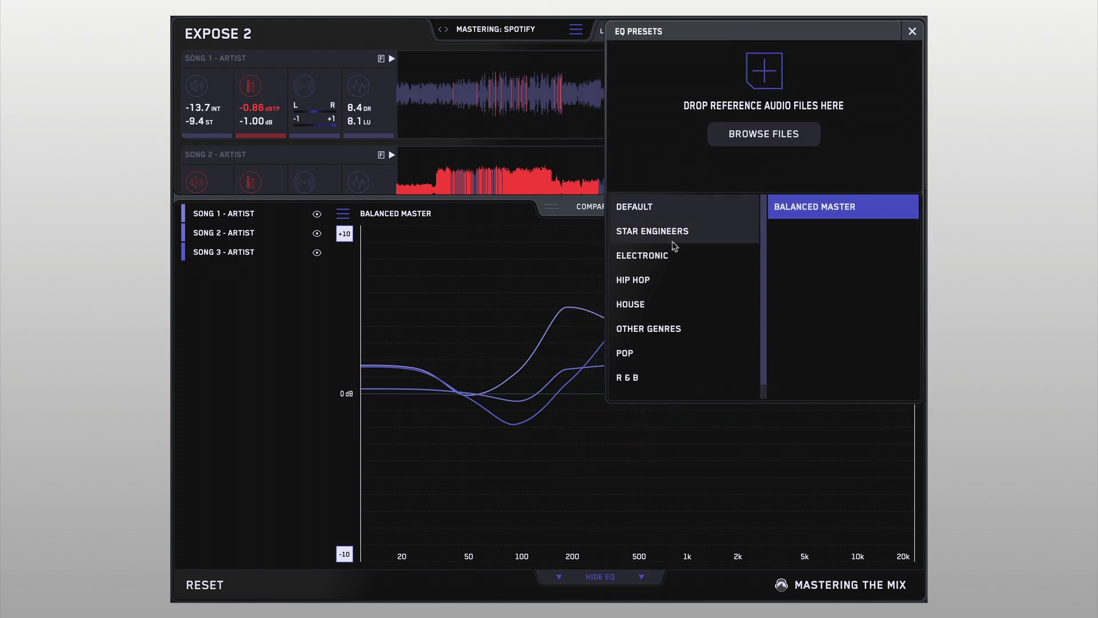
{"action": "left_click", "coordinate": [652, 240]}
{"action": "left_click", "coordinate": [797, 258]}
{"action": "left_click", "coordinate": [800, 281]}
{"action": "left_click", "coordinate": [803, 305]}
{"action": "left_click", "coordinate": [808, 329]}
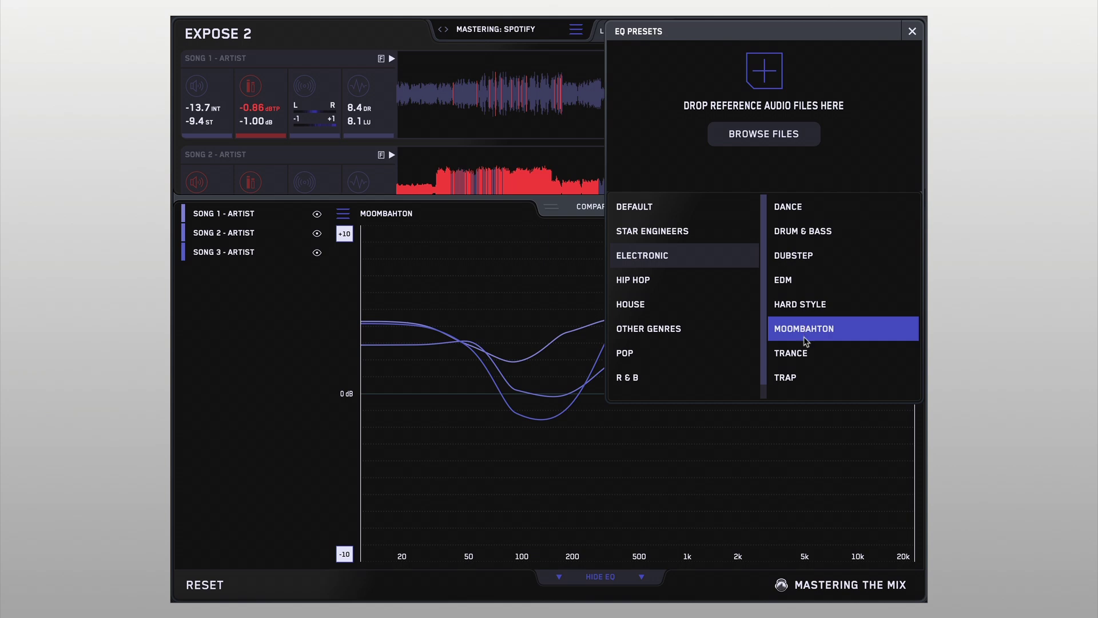
{"action": "left_click", "coordinate": [805, 353]}
{"action": "left_click", "coordinate": [798, 378]}
{"action": "left_click", "coordinate": [669, 304]}
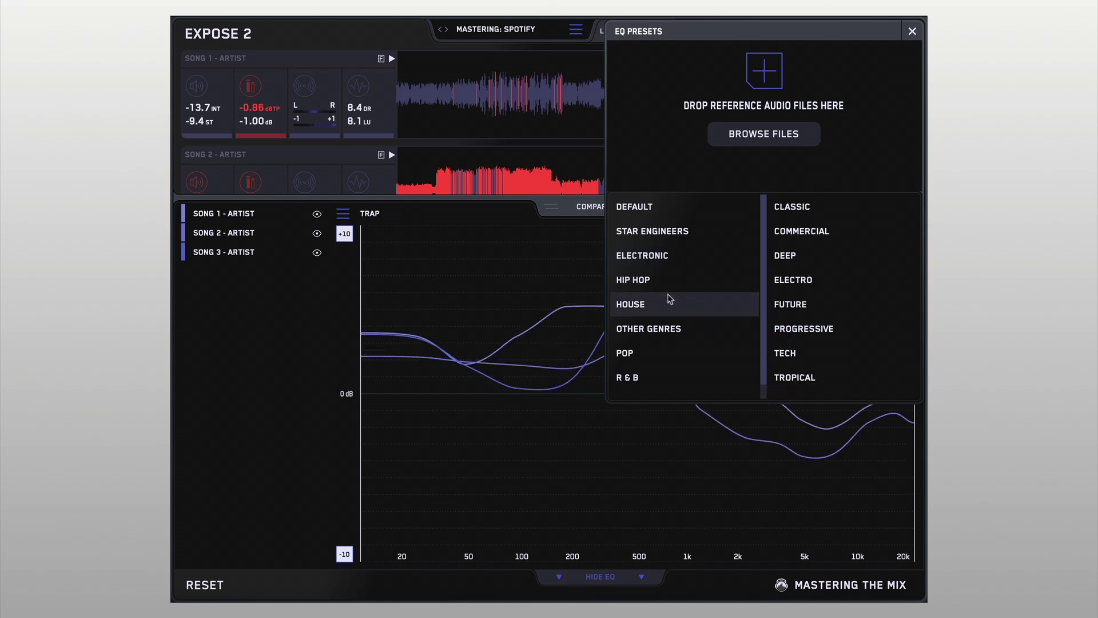
{"action": "left_click", "coordinate": [802, 231]}
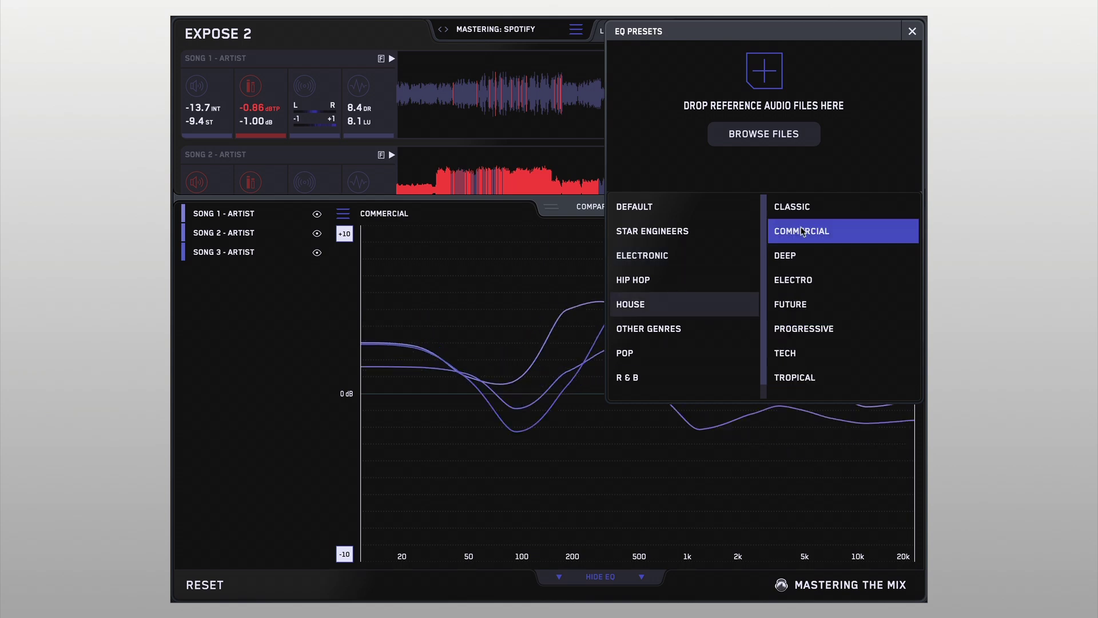
Step: Close the EQ presets list, solo Song 2's curve, then restore all three curves
{"action": "left_click", "coordinate": [913, 31]}
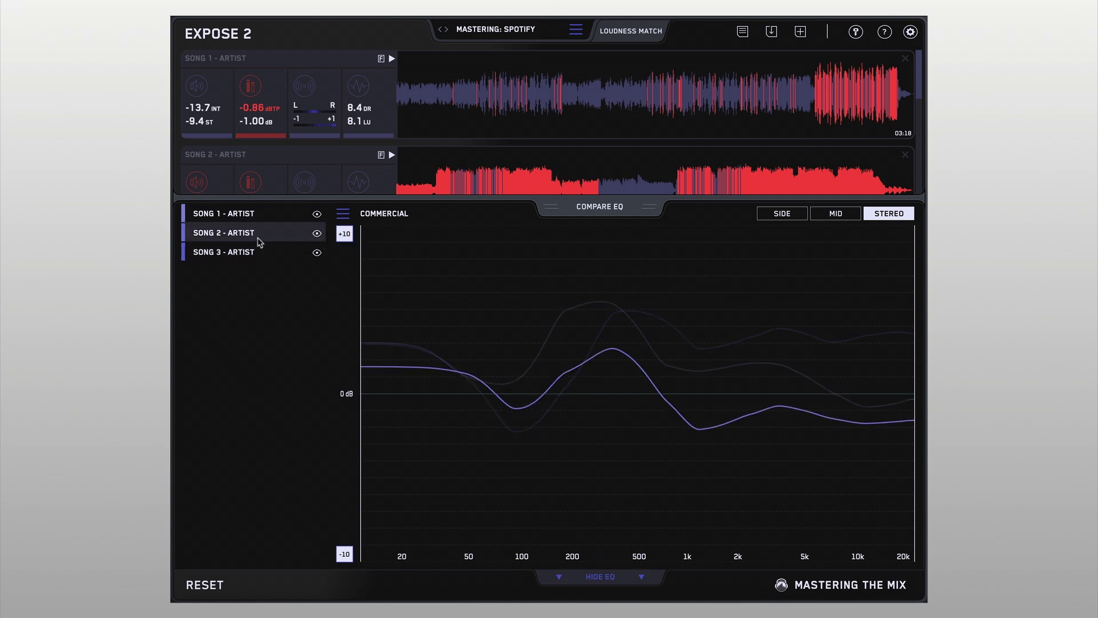
{"action": "left_click", "coordinate": [259, 241]}
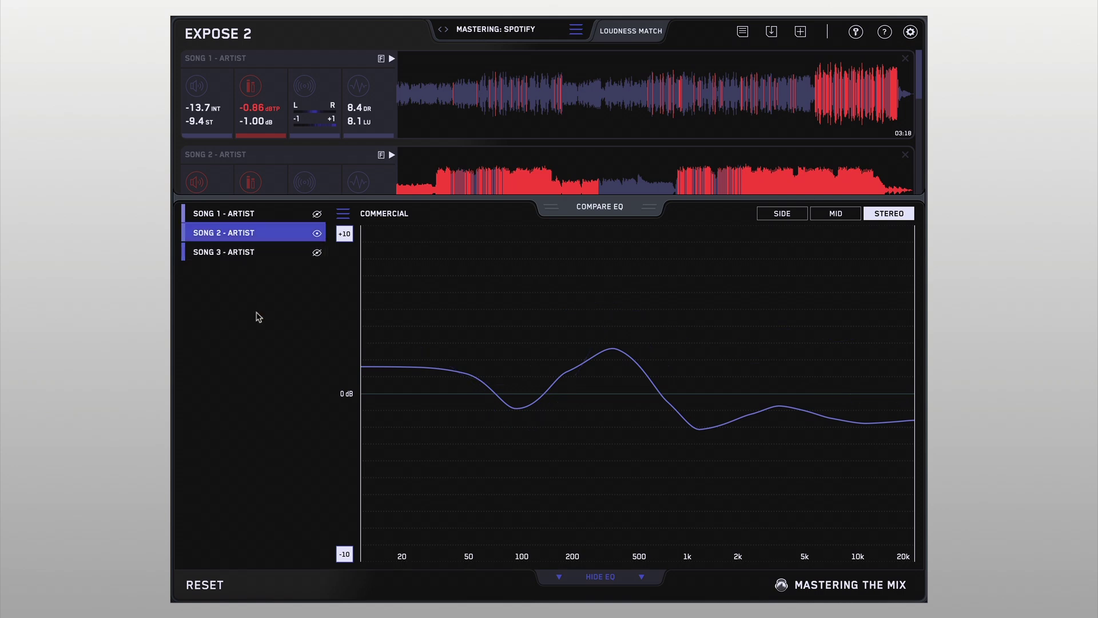
{"action": "left_click", "coordinate": [270, 234]}
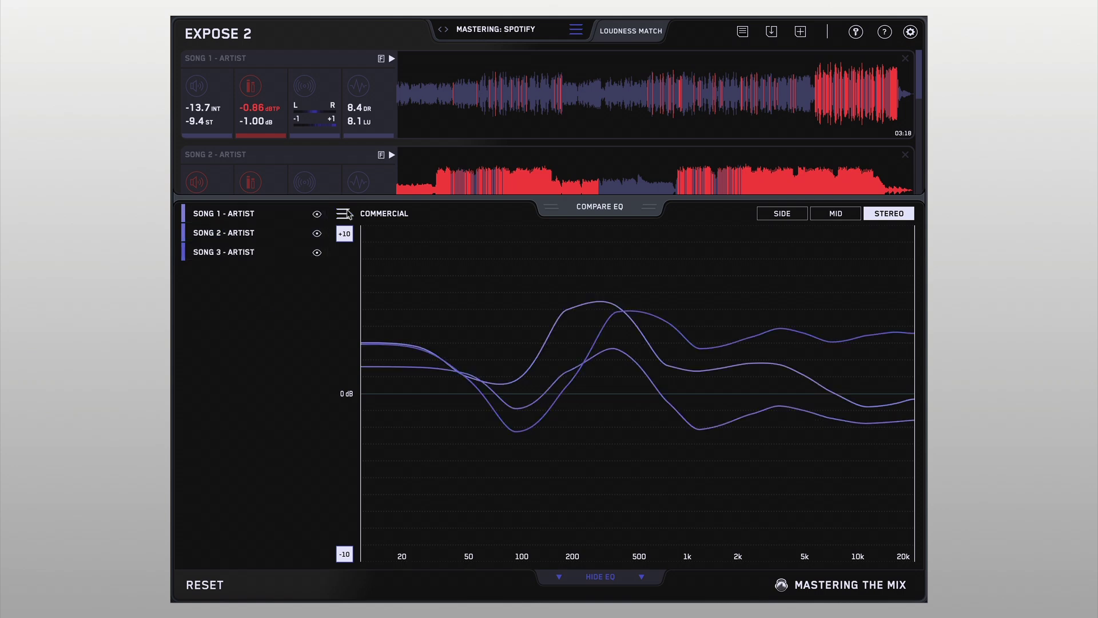
Step: Load a reference song file and set the EQ target to Default > Reference Track
{"action": "left_click", "coordinate": [342, 213]}
{"action": "left_click_drag", "start_coordinate": [515, 238], "coordinate": [772, 20]}
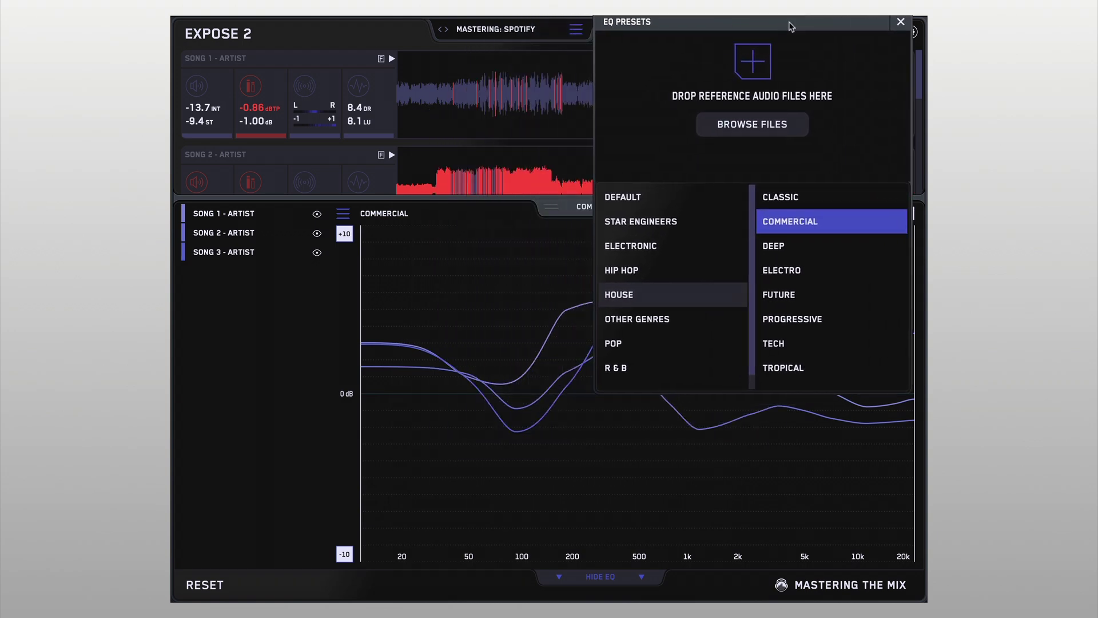
{"action": "left_click_drag", "start_coordinate": [827, 86], "coordinate": [762, 112]}
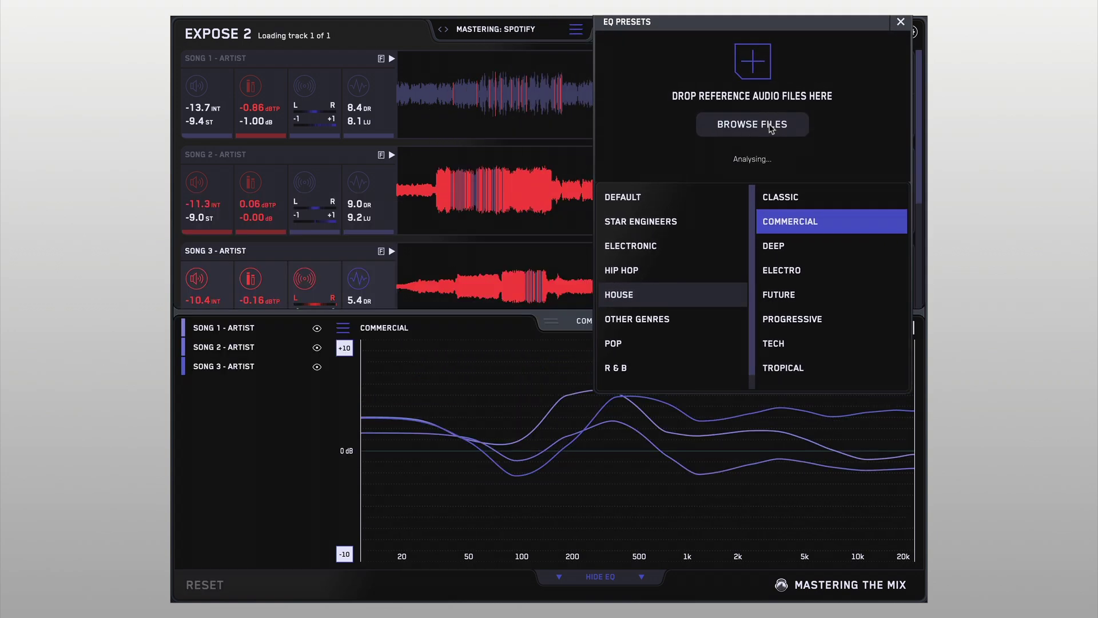
{"action": "left_click", "coordinate": [657, 205]}
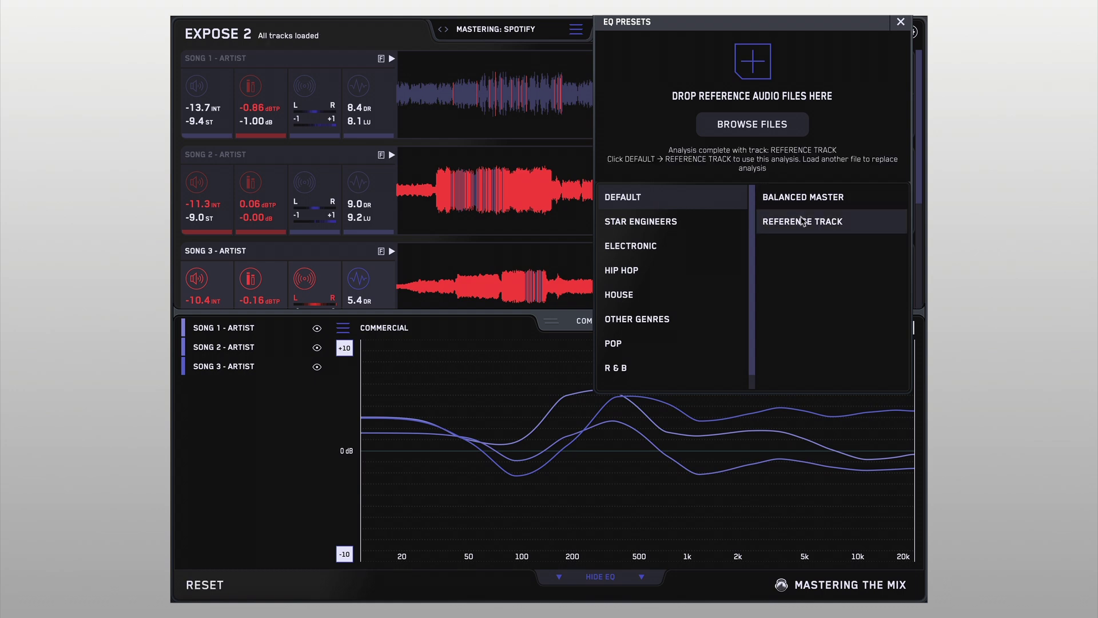
{"action": "left_click", "coordinate": [803, 221]}
{"action": "left_click", "coordinate": [901, 22]}
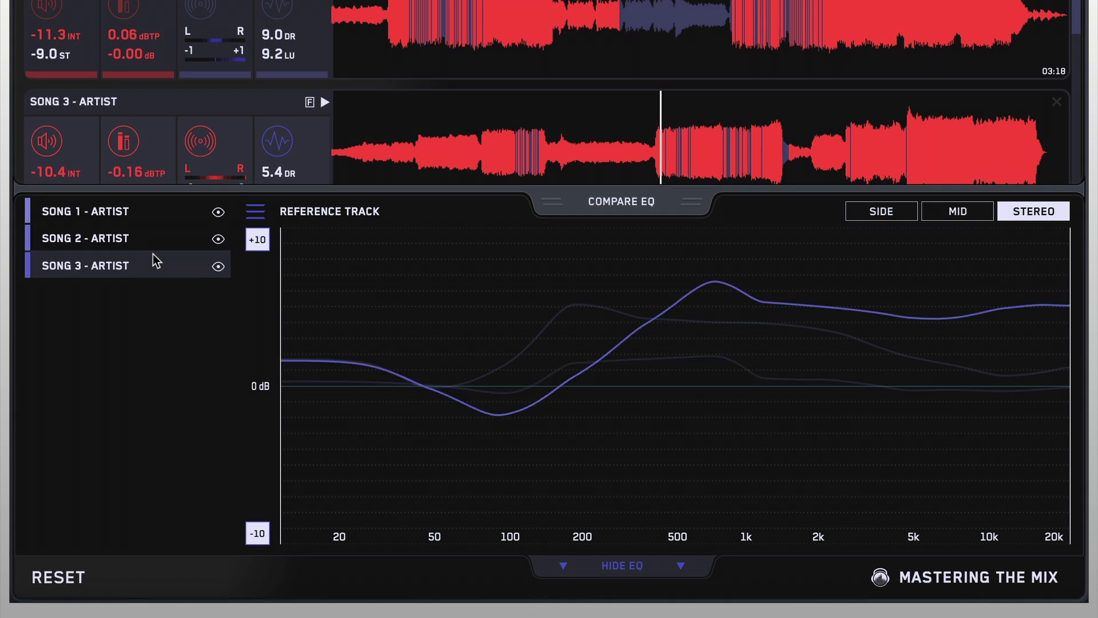
{"action": "left_click", "coordinate": [153, 239]}
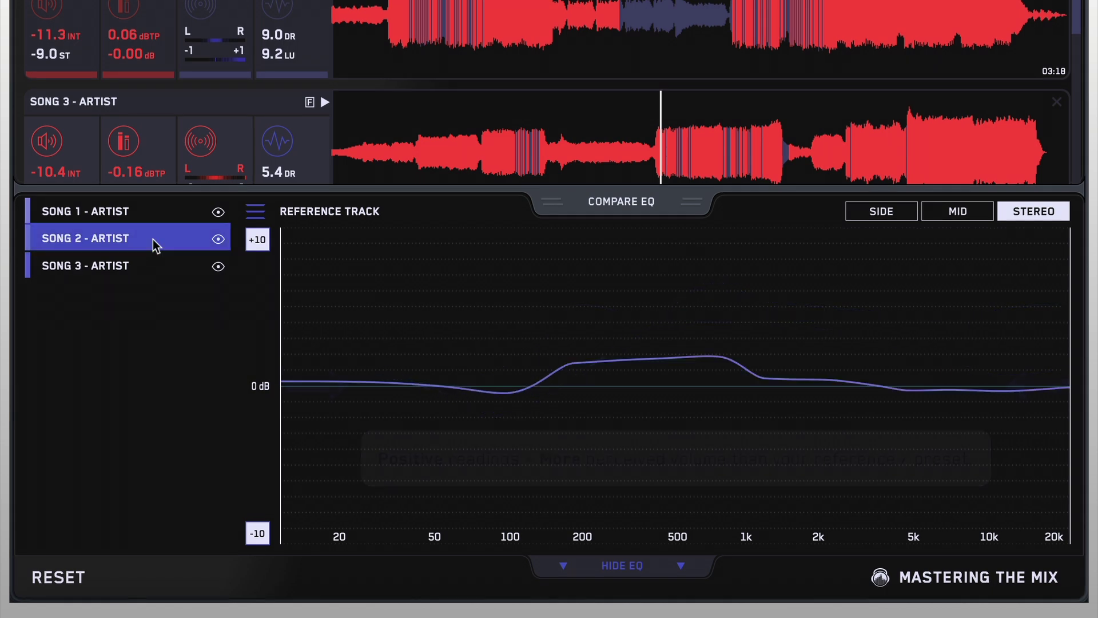
{"action": "left_click", "coordinate": [152, 239]}
{"action": "left_click", "coordinate": [148, 217]}
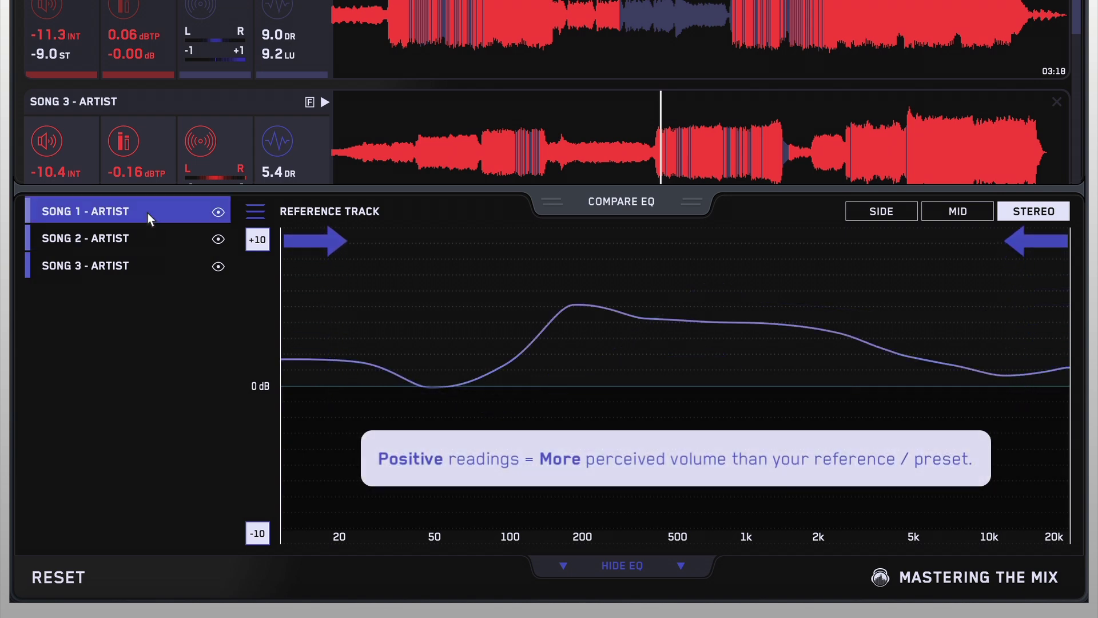
{"action": "left_click", "coordinate": [148, 216]}
{"action": "left_click", "coordinate": [138, 266]}
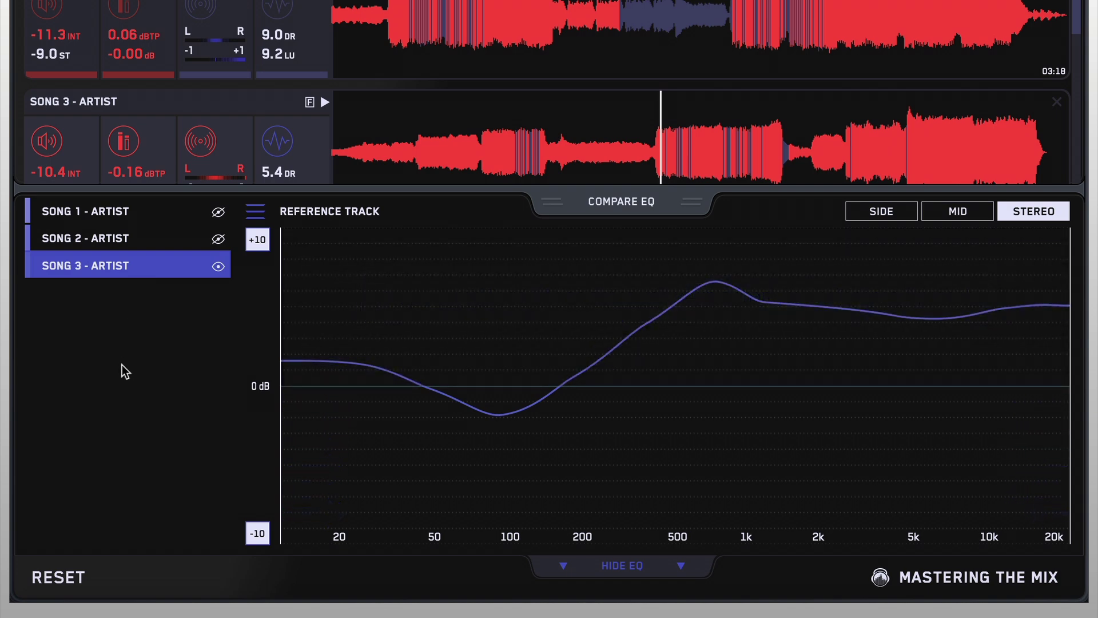
{"action": "left_click", "coordinate": [163, 267]}
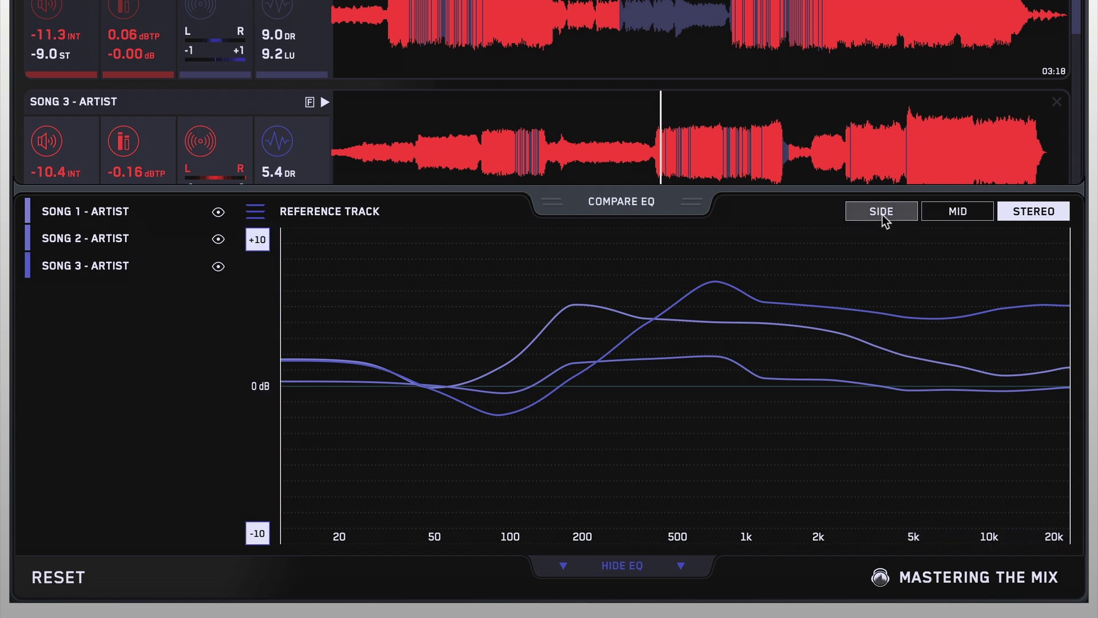
{"action": "left_click", "coordinate": [958, 211]}
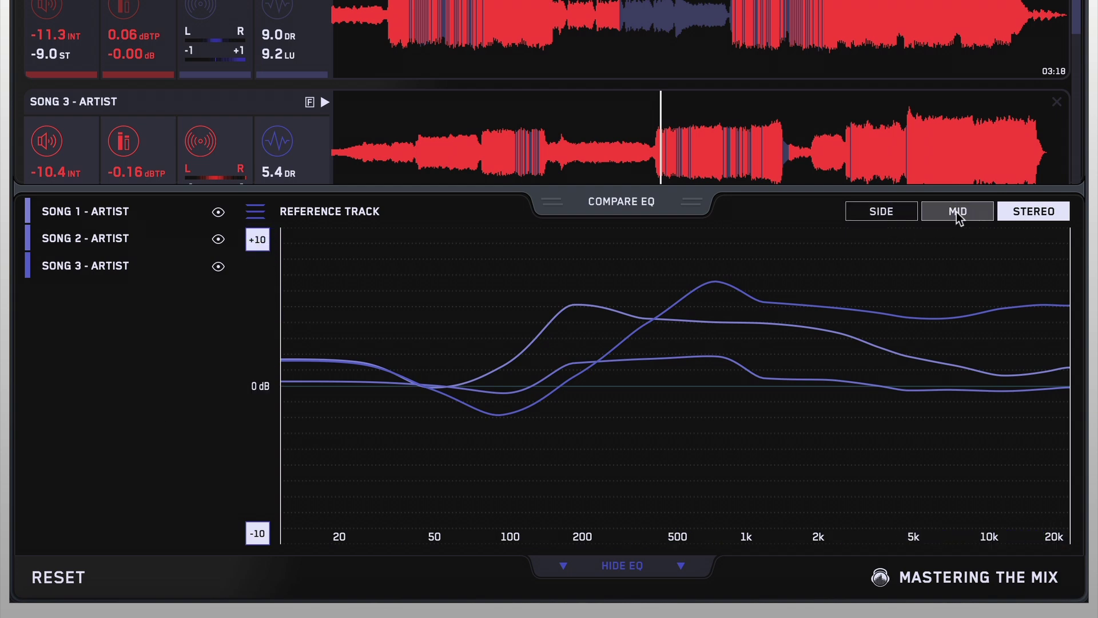
{"action": "left_click", "coordinate": [885, 213]}
{"action": "left_click", "coordinate": [958, 211]}
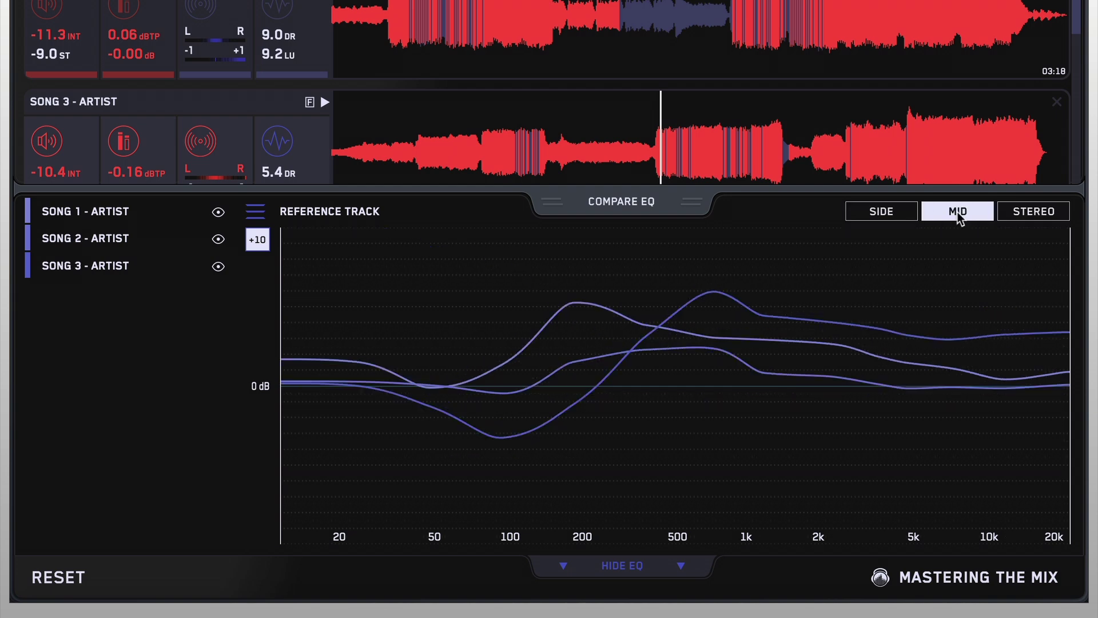
{"action": "left_click", "coordinate": [1021, 215]}
{"action": "left_click", "coordinate": [884, 212]}
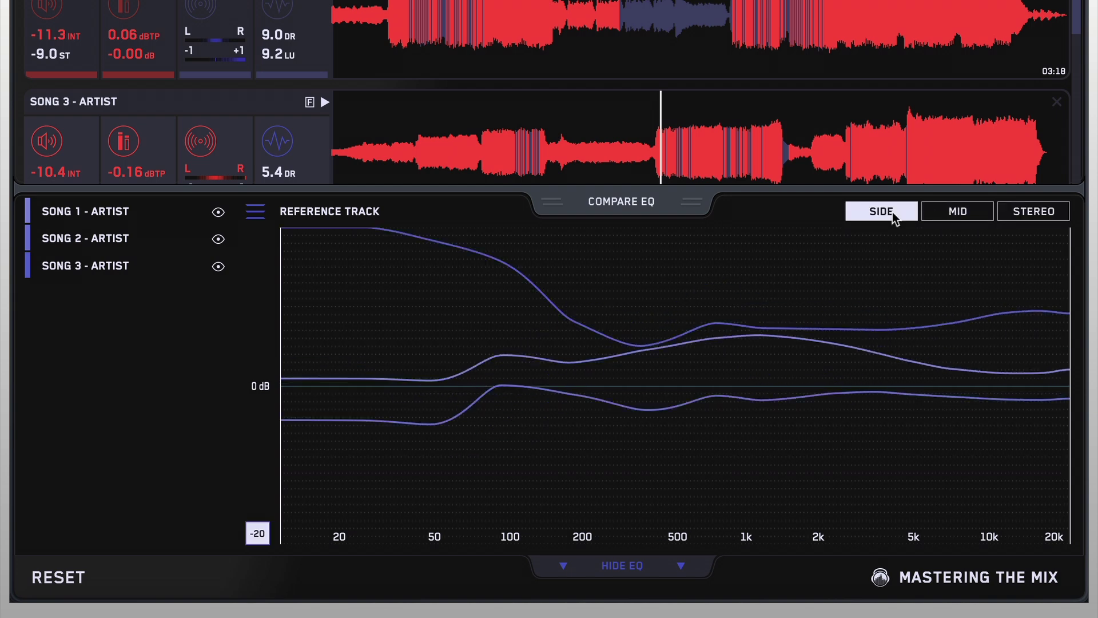
{"action": "left_click", "coordinate": [958, 215]}
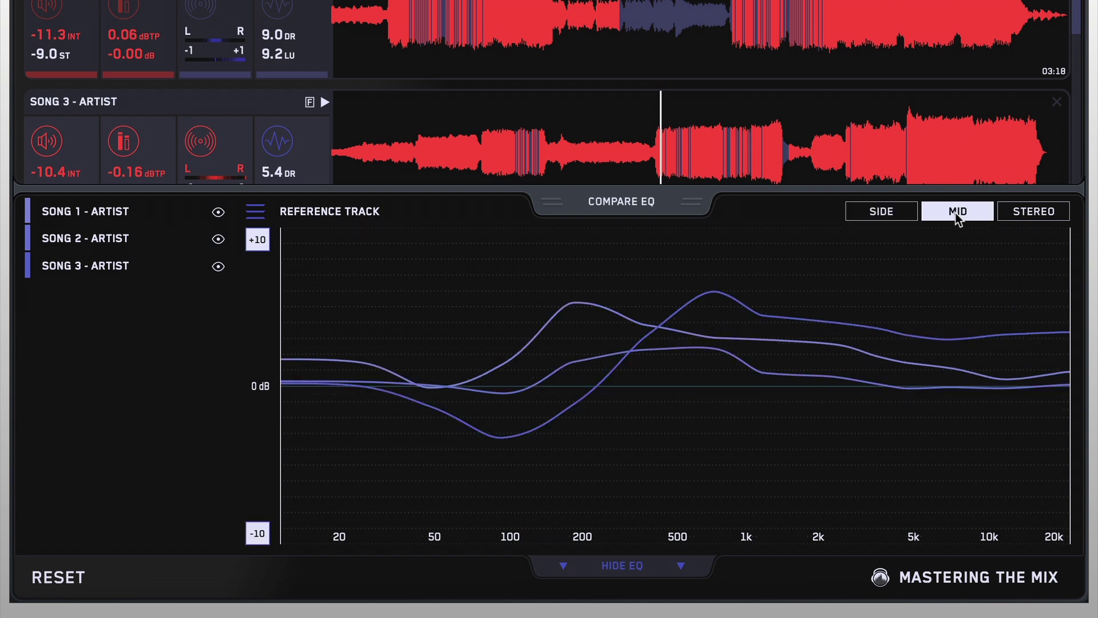
{"action": "left_click", "coordinate": [1020, 216]}
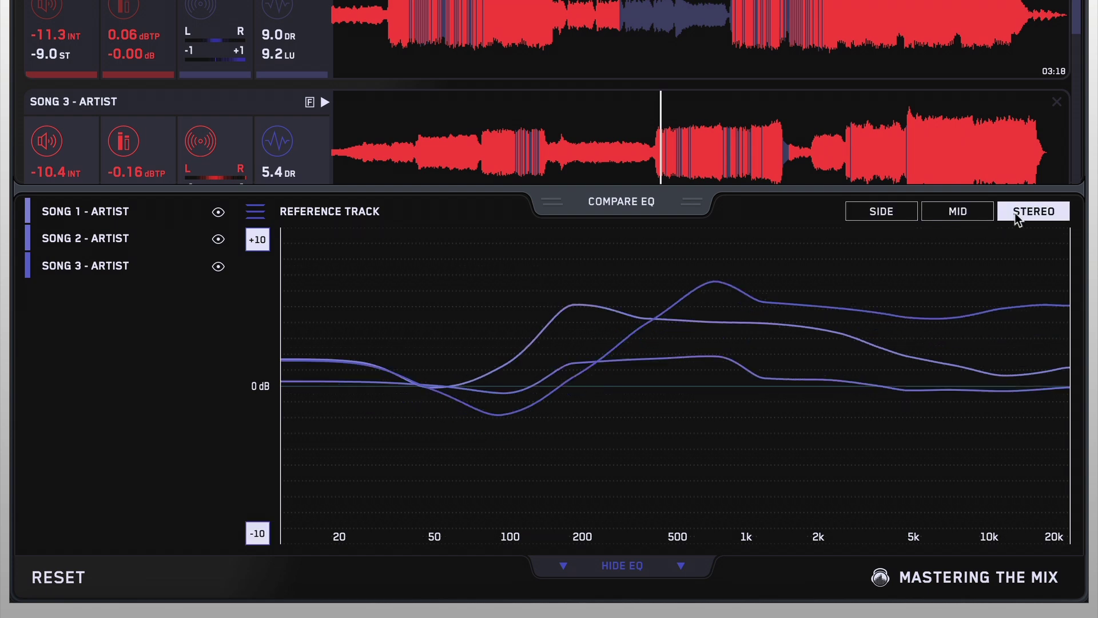
{"action": "left_click", "coordinate": [987, 215]}
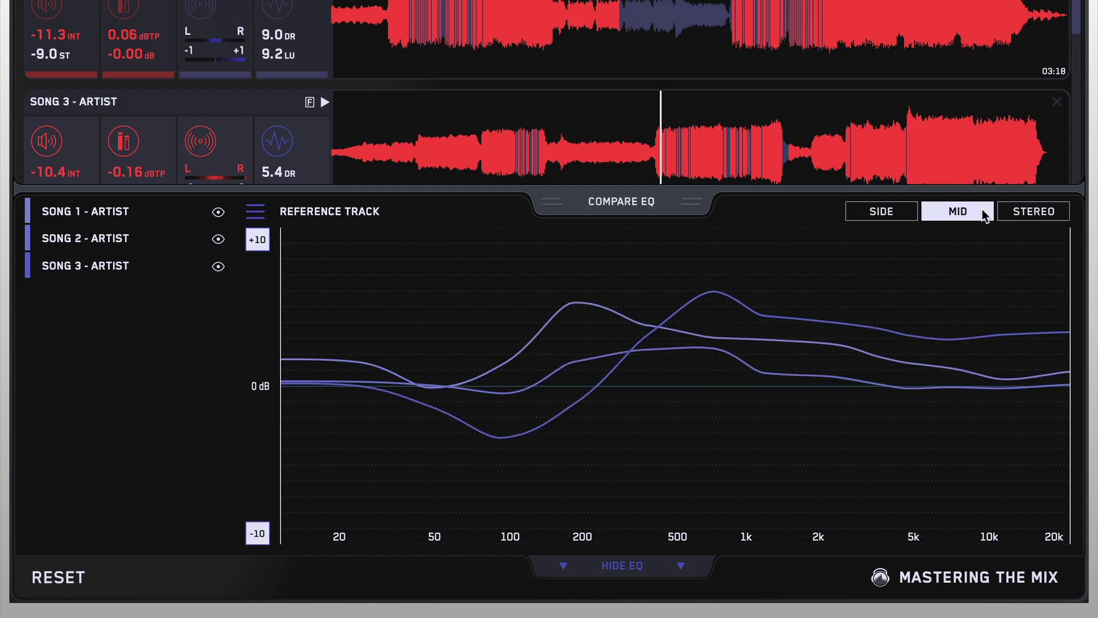
{"action": "left_click", "coordinate": [1035, 212]}
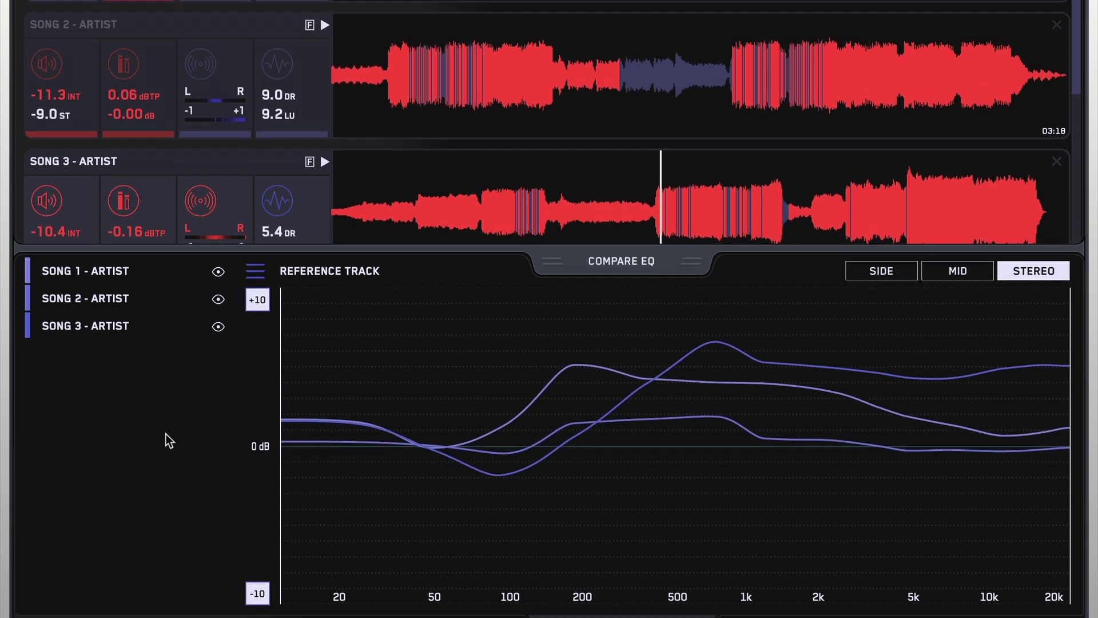
{"action": "scroll", "coordinate": [181, 336], "scroll_direction": "up", "scroll_amount": 5}
Step: Start Song 1 playback and jump near its loud ending
{"action": "left_click", "coordinate": [666, 38]}
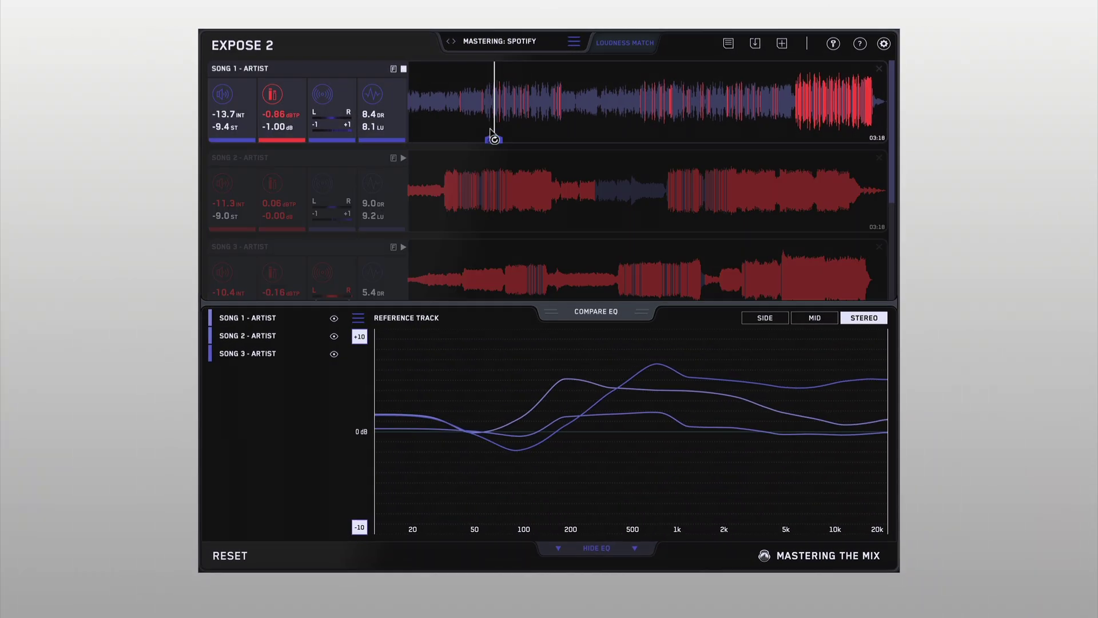
{"action": "left_click", "coordinate": [492, 205]}
{"action": "left_click", "coordinate": [805, 103]}
Step: Set loudness matching to short-term LUFS and play Songs 1, 2 and 3 in turn
{"action": "left_click", "coordinate": [625, 42]}
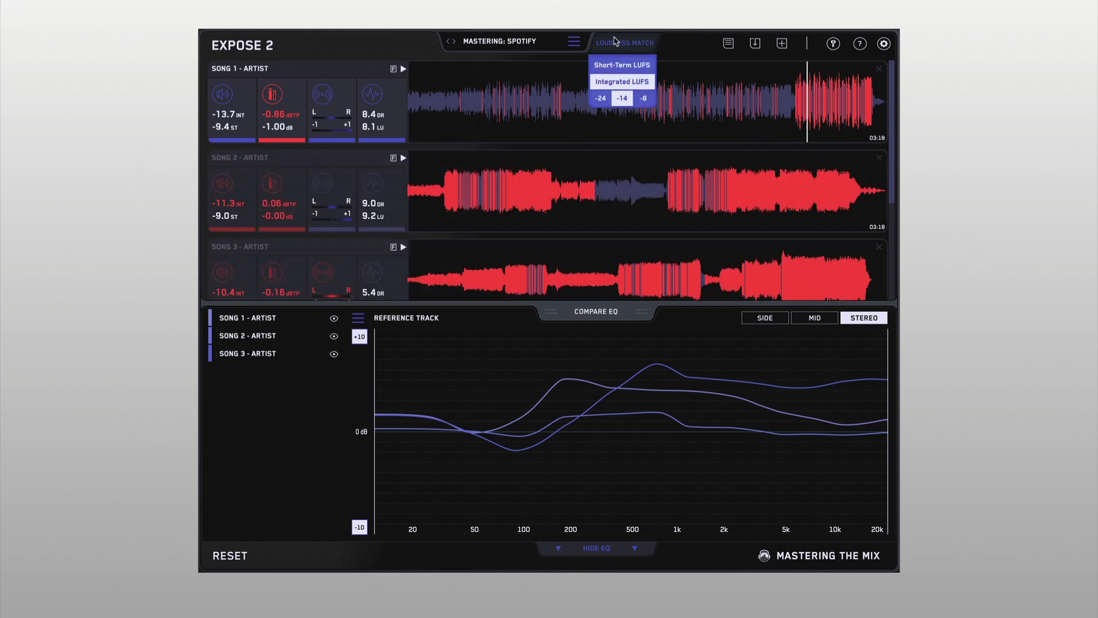
{"action": "left_click", "coordinate": [651, 71]}
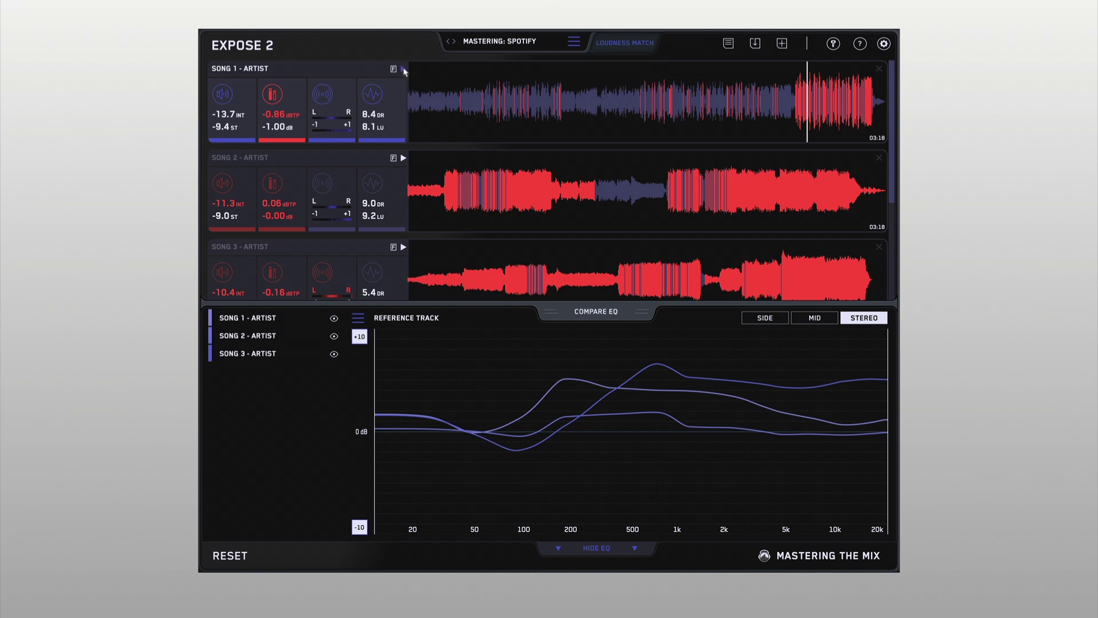
{"action": "left_click", "coordinate": [491, 103]}
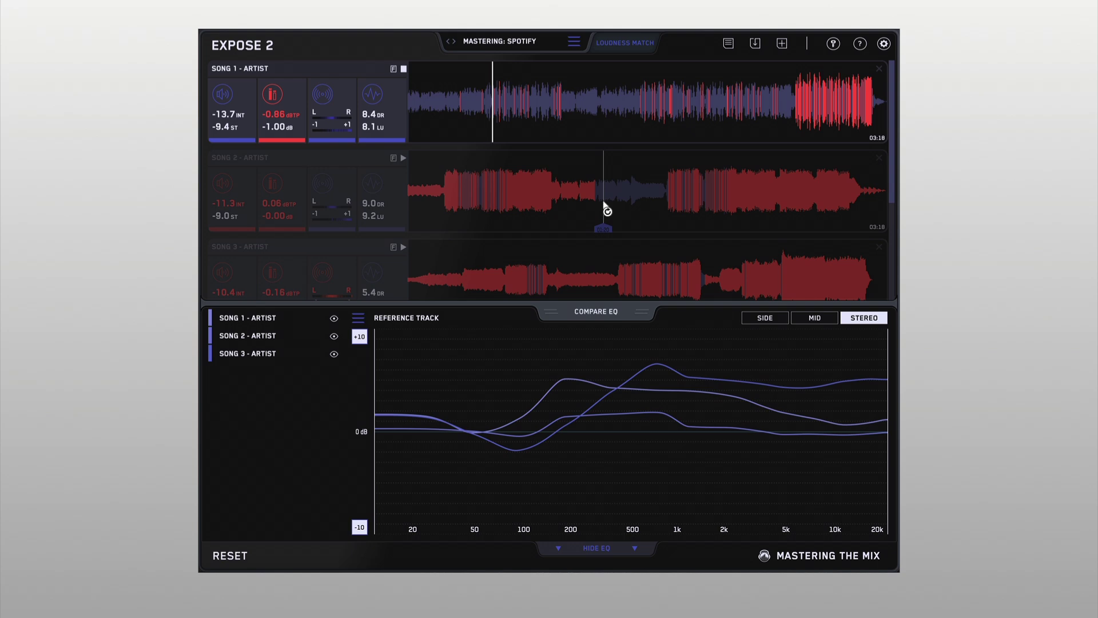
{"action": "left_click", "coordinate": [606, 198]}
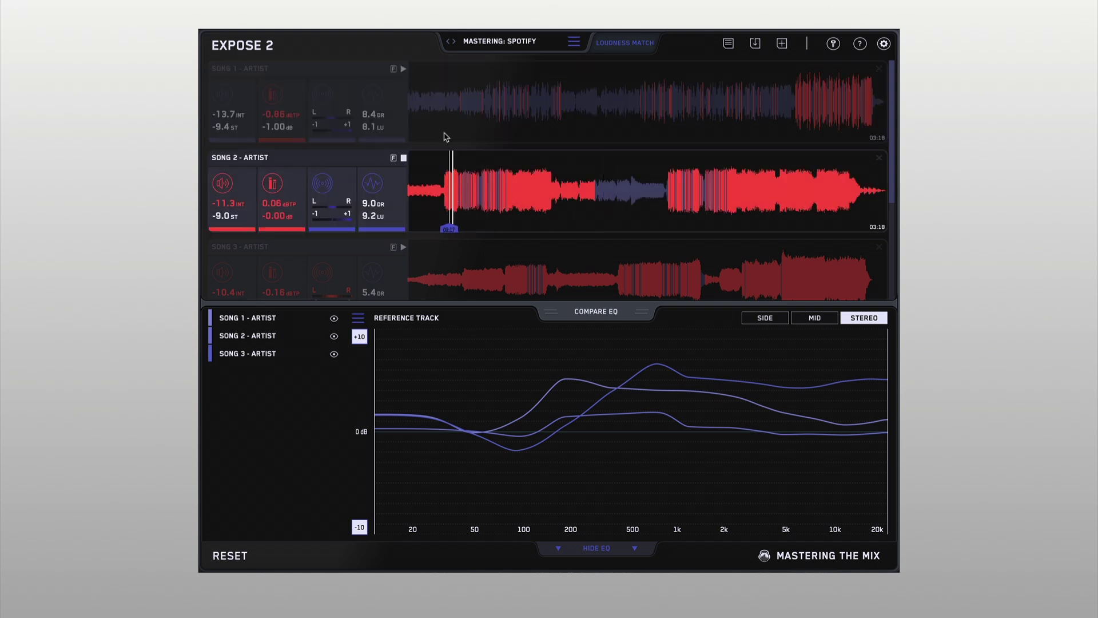
{"action": "left_click", "coordinate": [438, 104]}
{"action": "left_click", "coordinate": [642, 276]}
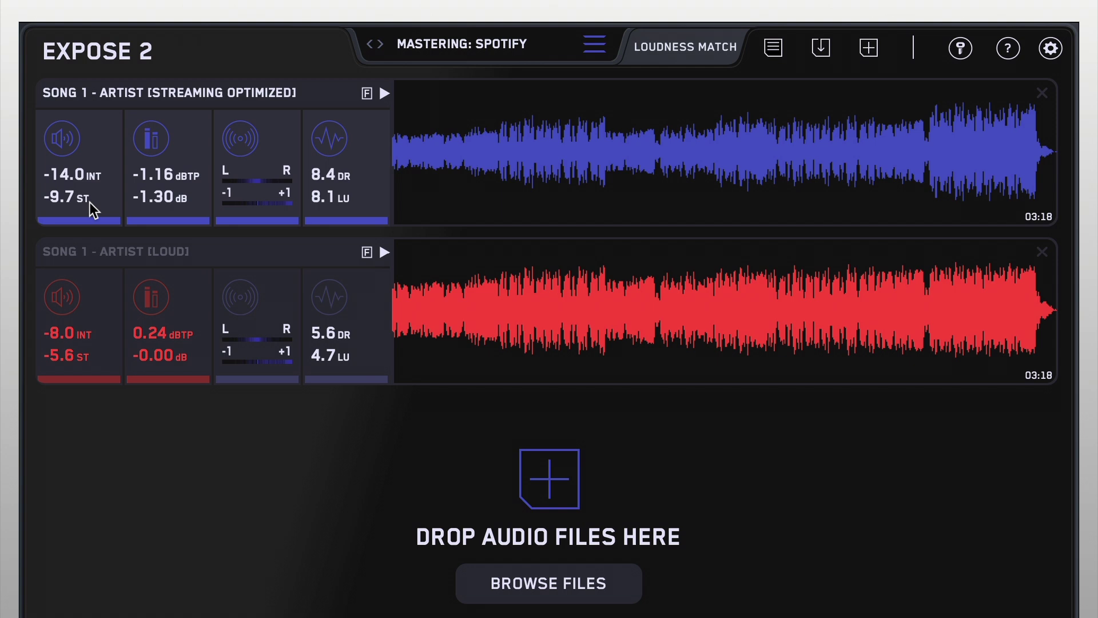
{"action": "left_click", "coordinate": [79, 360]}
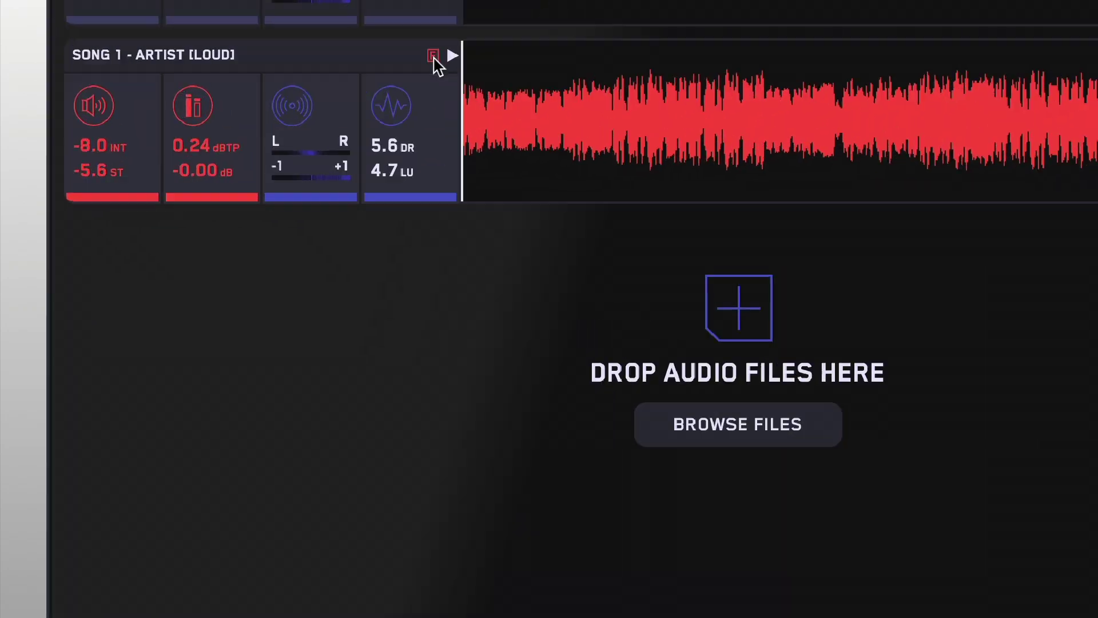
Step: Open Song 1's written feedback
{"action": "left_click", "coordinate": [396, 159]}
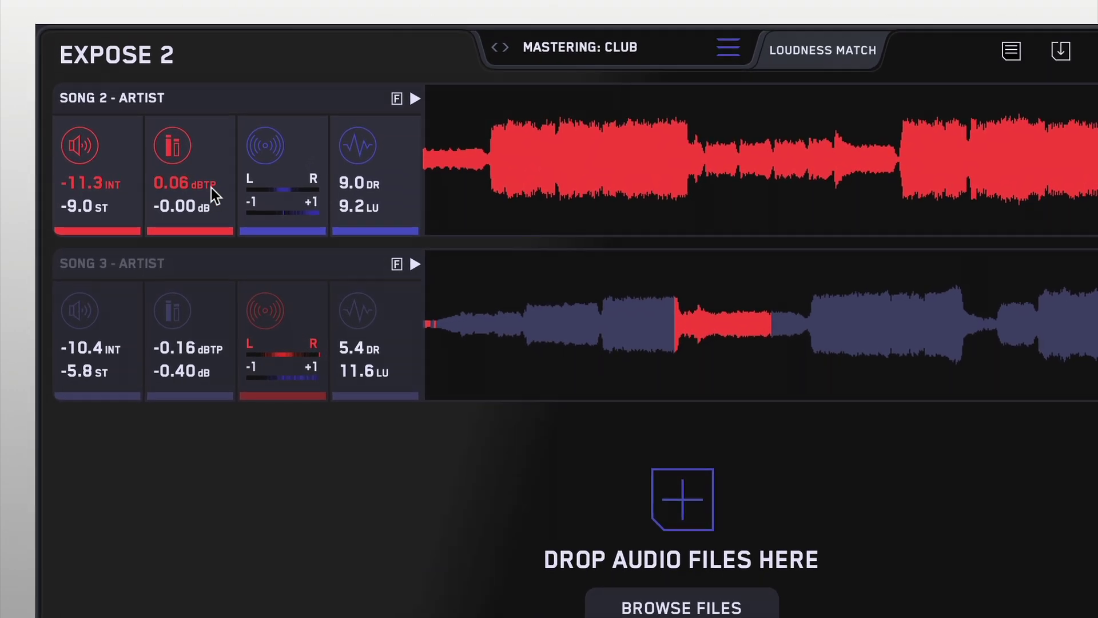
Step: Toggle Song 2's true-peak highlighting off and on, then open its written feedback
{"action": "left_click", "coordinate": [211, 188]}
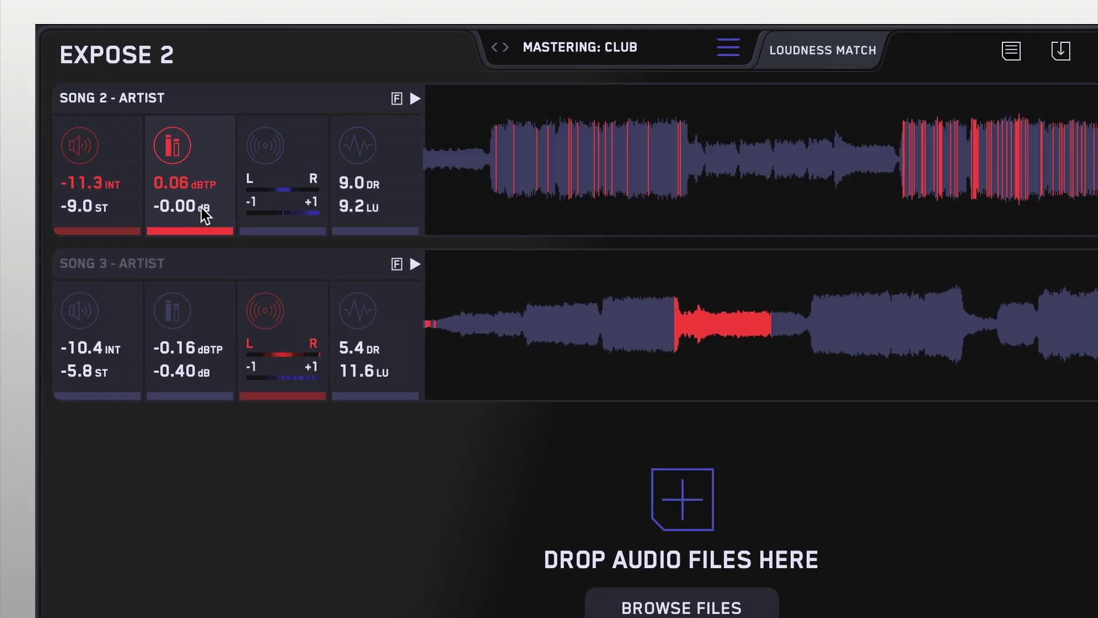
{"action": "left_click", "coordinate": [203, 213]}
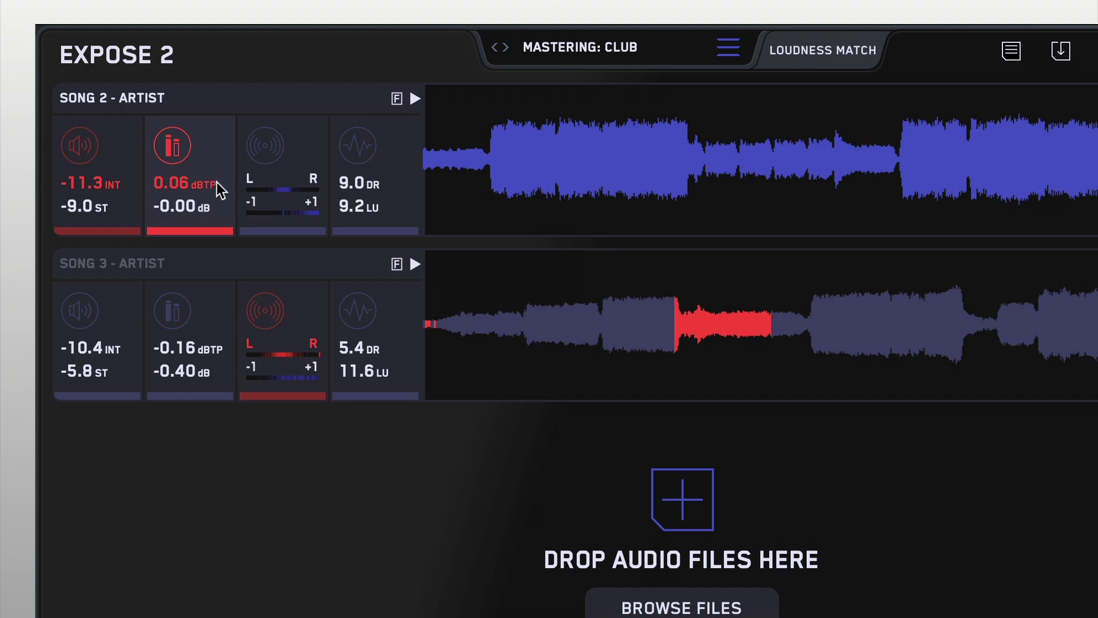
{"action": "left_click", "coordinate": [209, 186]}
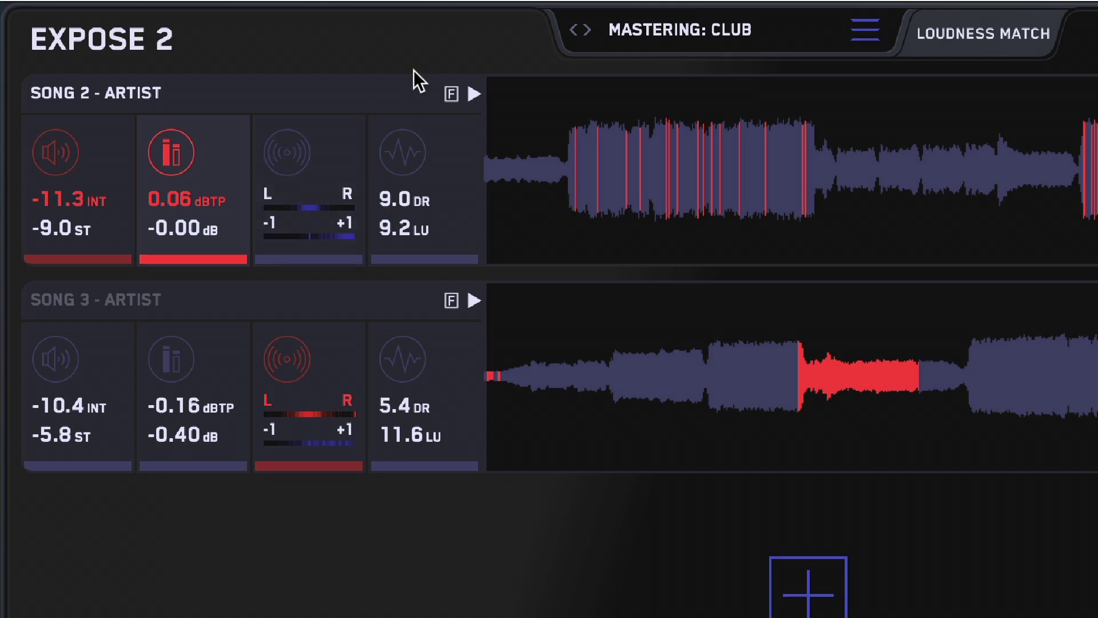
{"action": "left_click", "coordinate": [452, 95]}
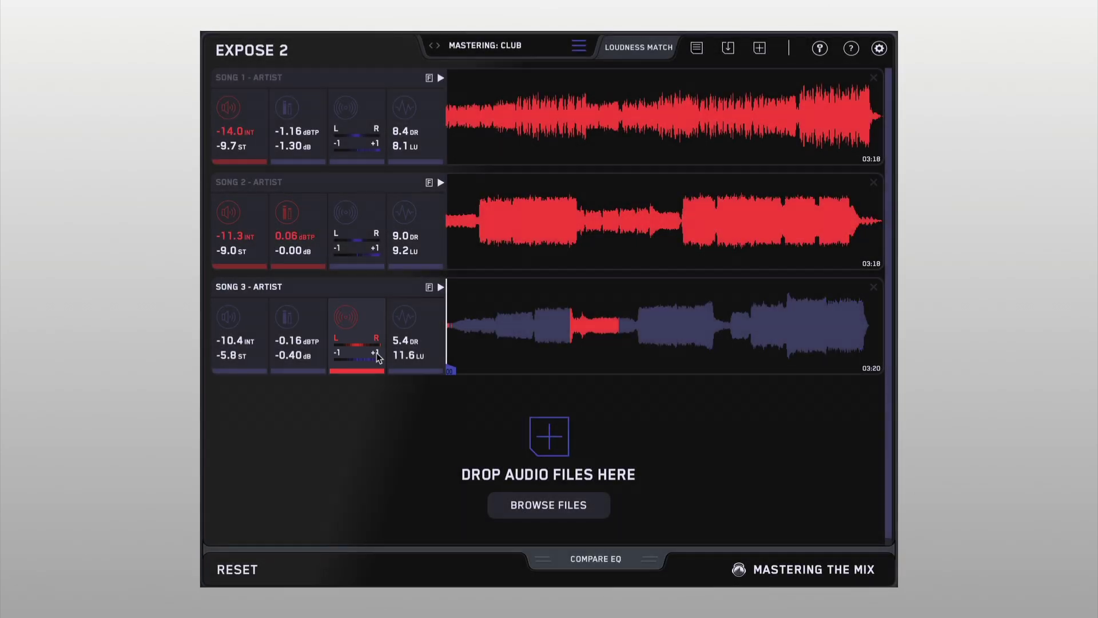
Step: Re-highlight Song 3's stereo problem and play it from just before the red section
{"action": "left_click", "coordinate": [377, 353]}
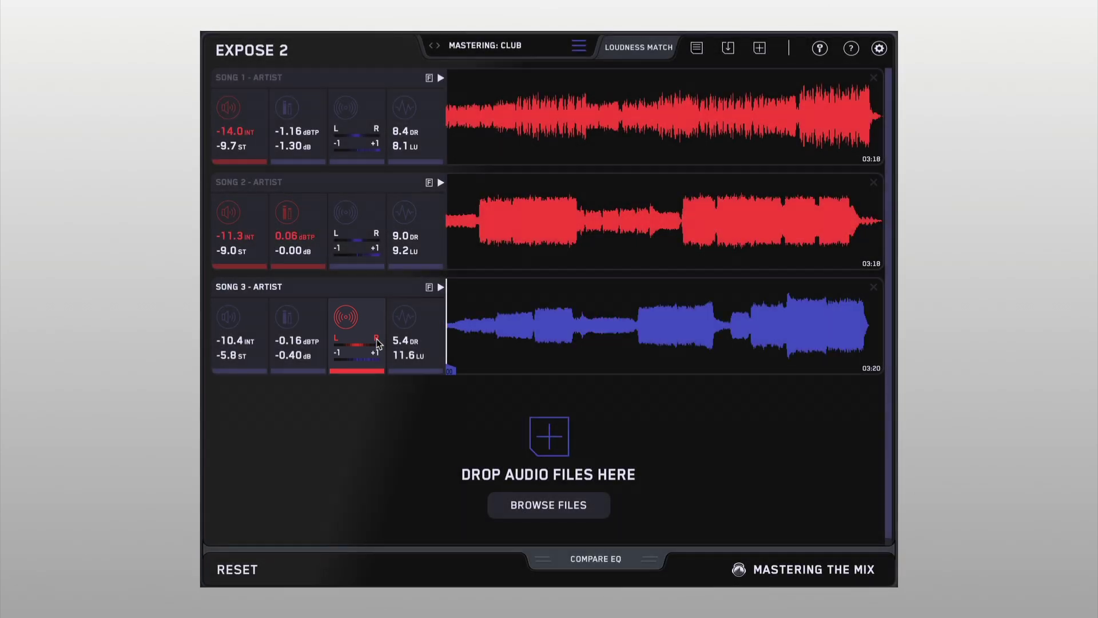
{"action": "left_click", "coordinate": [377, 347]}
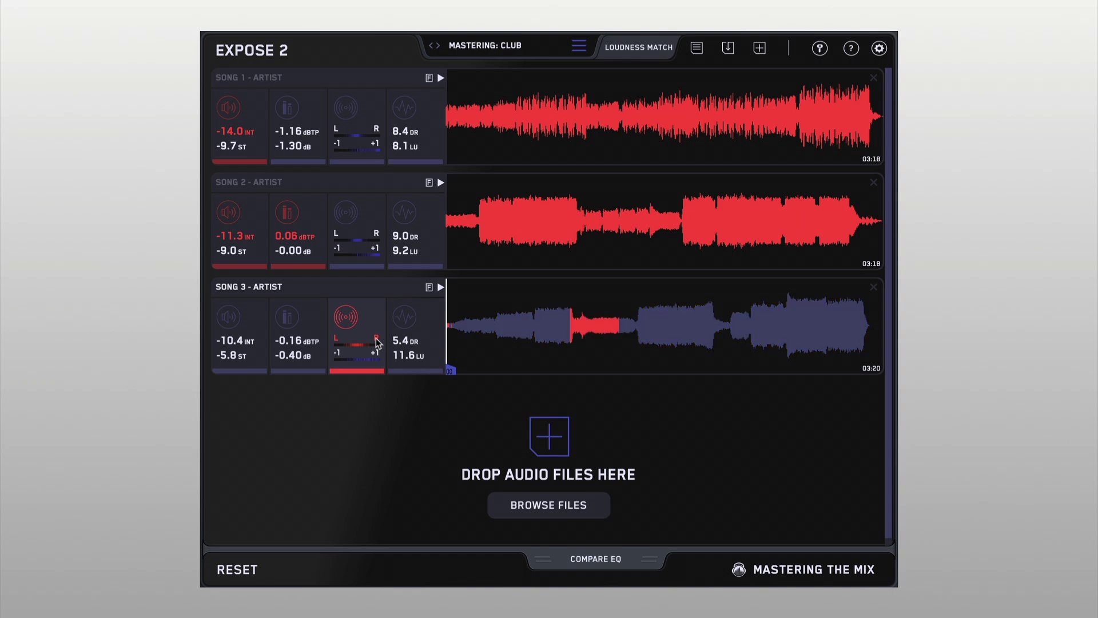
{"action": "left_click", "coordinate": [573, 327]}
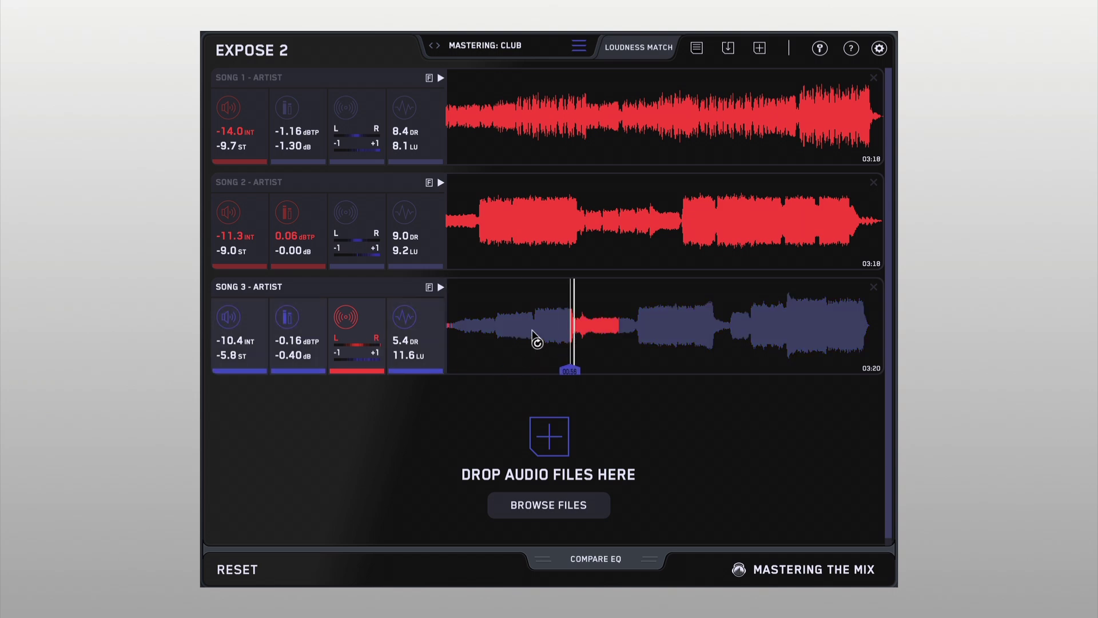
{"action": "left_click", "coordinate": [442, 287]}
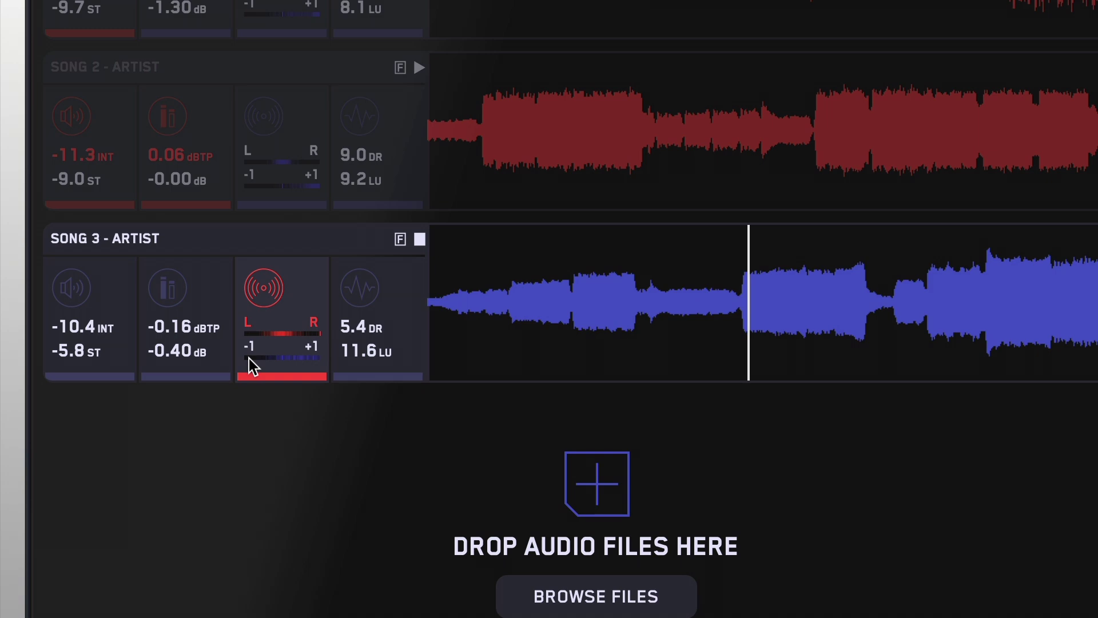
Step: Highlight all of Song 3's flagged issues on its waveform
{"action": "left_click", "coordinate": [187, 238]}
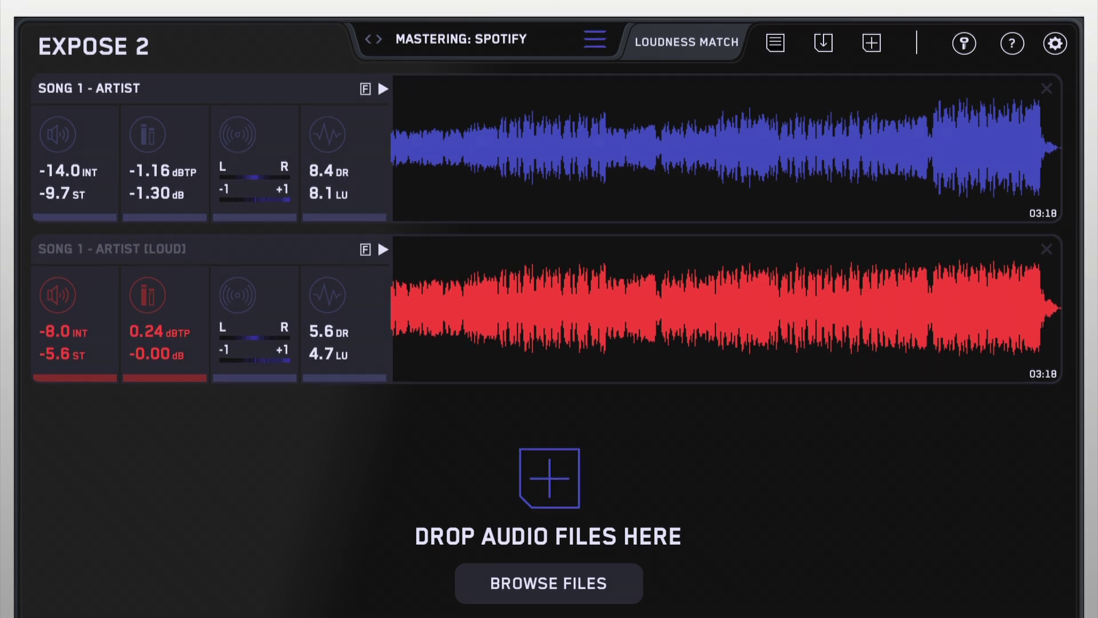
Step: Step through the mastering presets to Club, view the user presets, then close the list
{"action": "left_click", "coordinate": [595, 41]}
{"action": "left_click", "coordinate": [662, 122]}
{"action": "left_click", "coordinate": [665, 161]}
{"action": "left_click", "coordinate": [677, 202]}
{"action": "left_click", "coordinate": [677, 241]}
{"action": "left_click", "coordinate": [678, 282]}
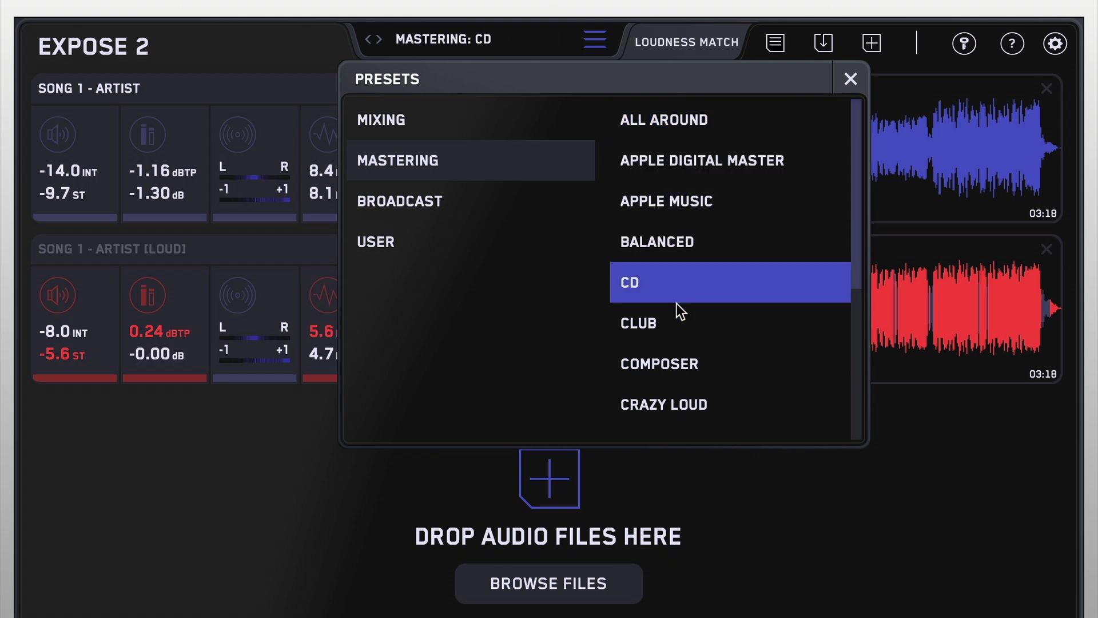
{"action": "left_click", "coordinate": [677, 322]}
{"action": "left_click", "coordinate": [469, 235]}
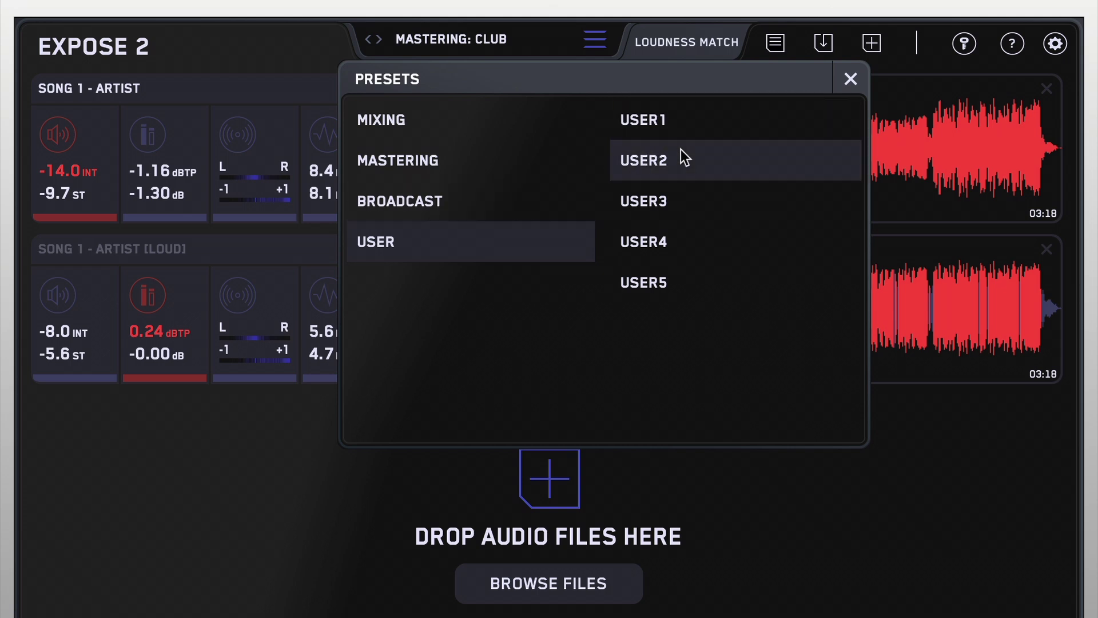
{"action": "left_click", "coordinate": [851, 79]}
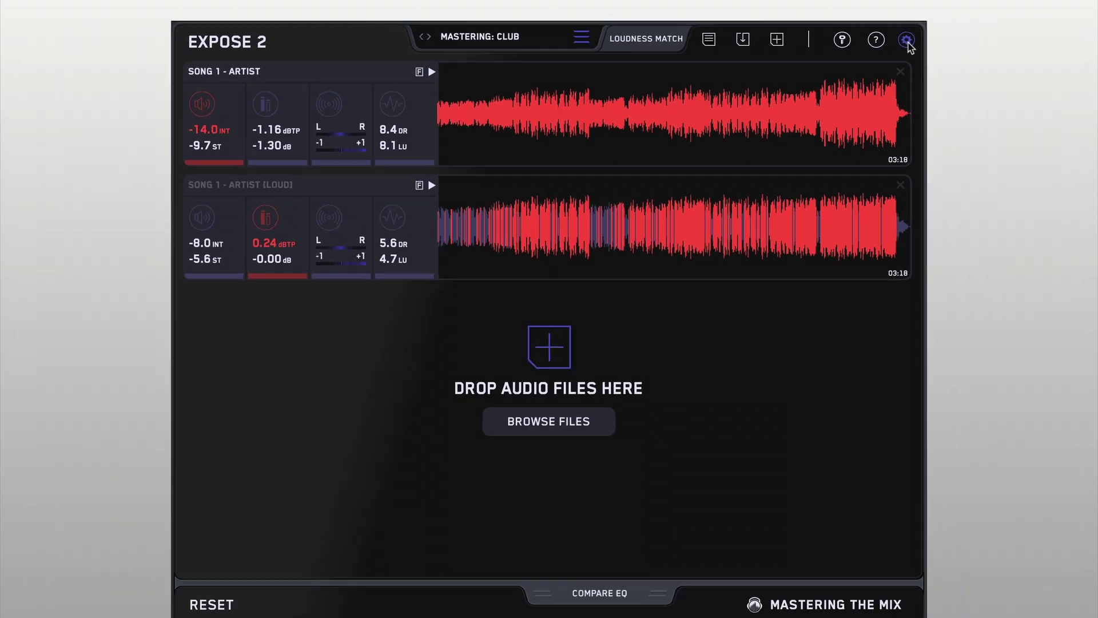
Step: Load USER1 for editing in Settings and inspect its True Peak threshold
{"action": "left_click", "coordinate": [909, 41]}
{"action": "left_click", "coordinate": [713, 263]}
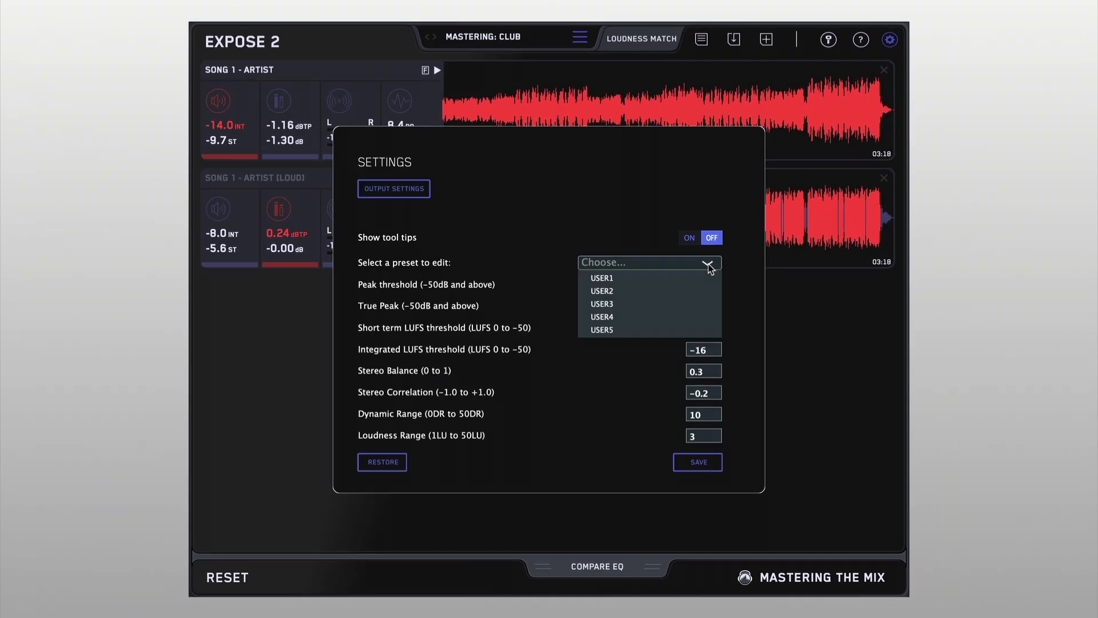
{"action": "left_click", "coordinate": [675, 278]}
{"action": "left_click", "coordinate": [706, 306]}
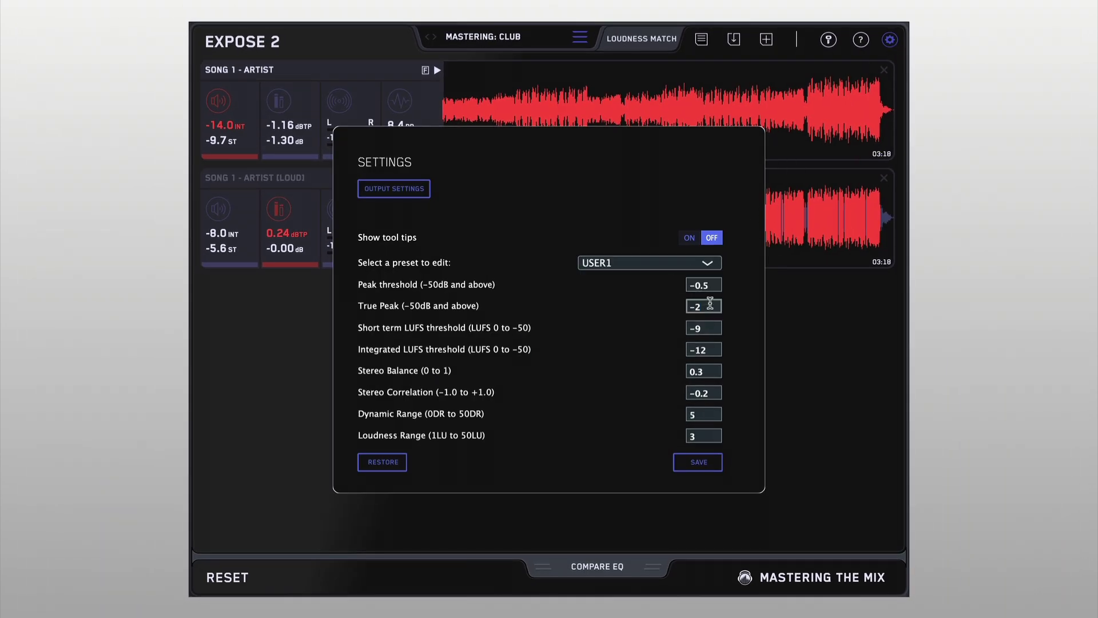
Step: Save the USER1 thresholds, apply USER1 to both songs, and start saving the session
{"action": "left_click", "coordinate": [699, 462]}
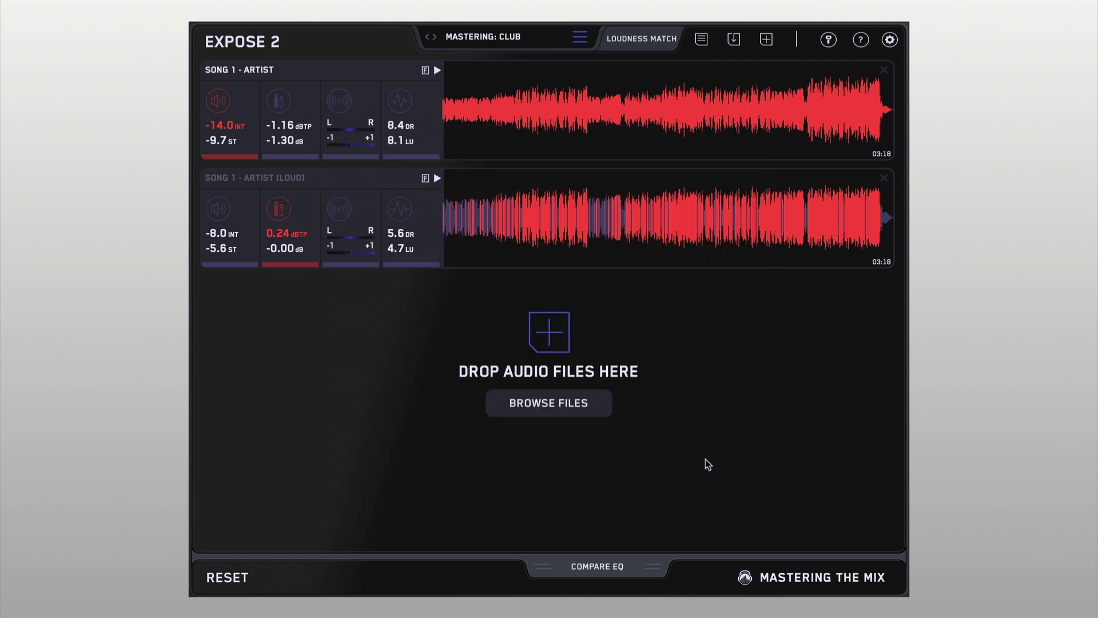
{"action": "left_click", "coordinate": [581, 38]}
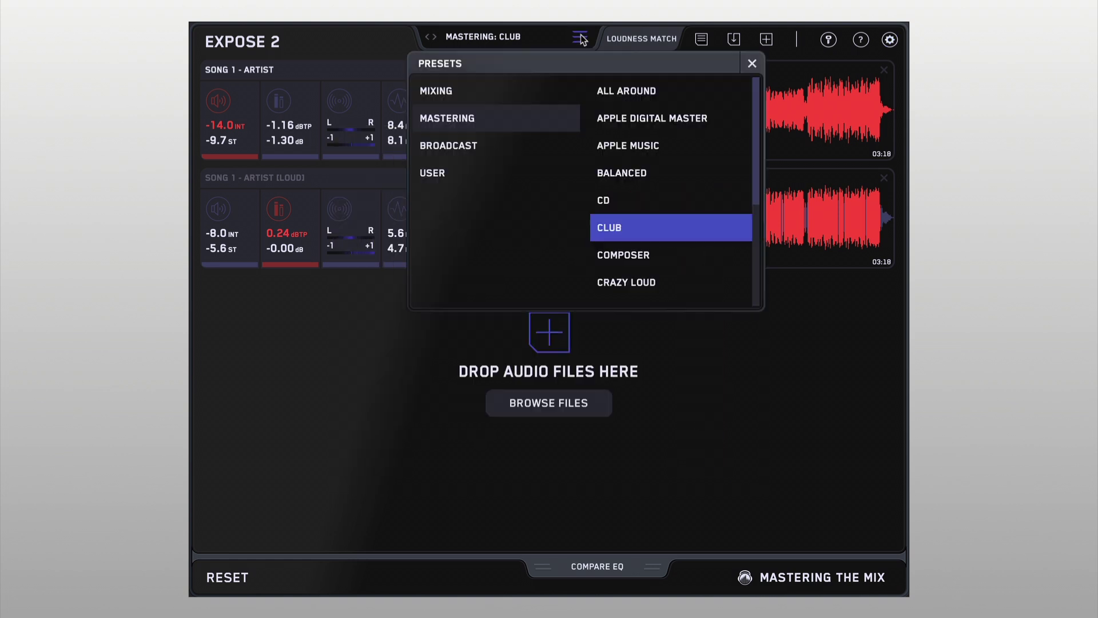
{"action": "left_click", "coordinate": [462, 175]}
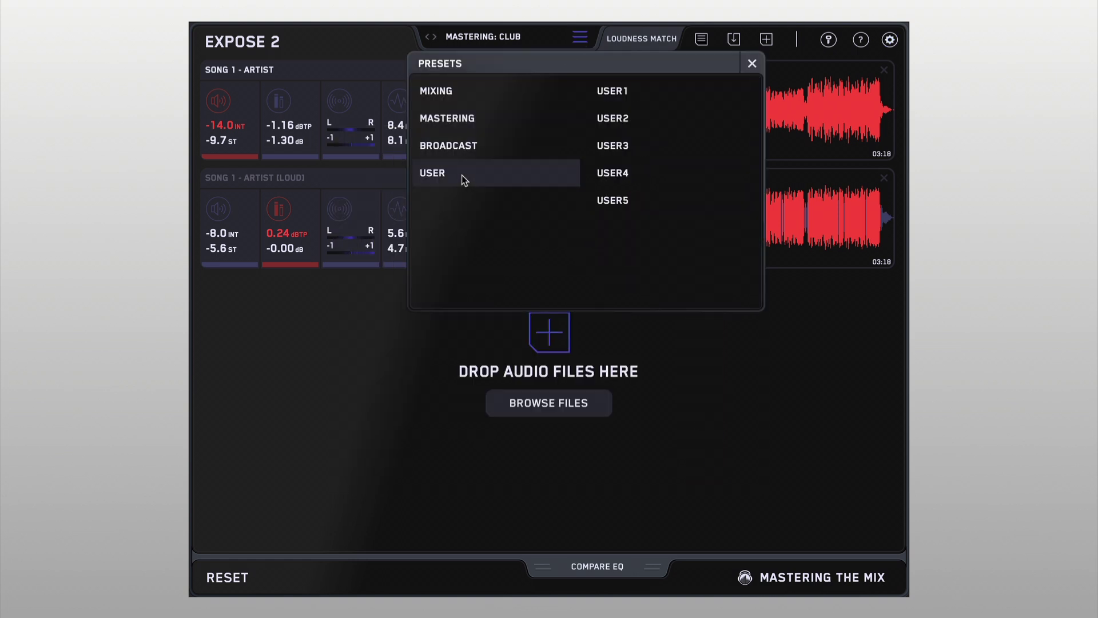
{"action": "left_click", "coordinate": [623, 94]}
{"action": "left_click", "coordinate": [753, 63]}
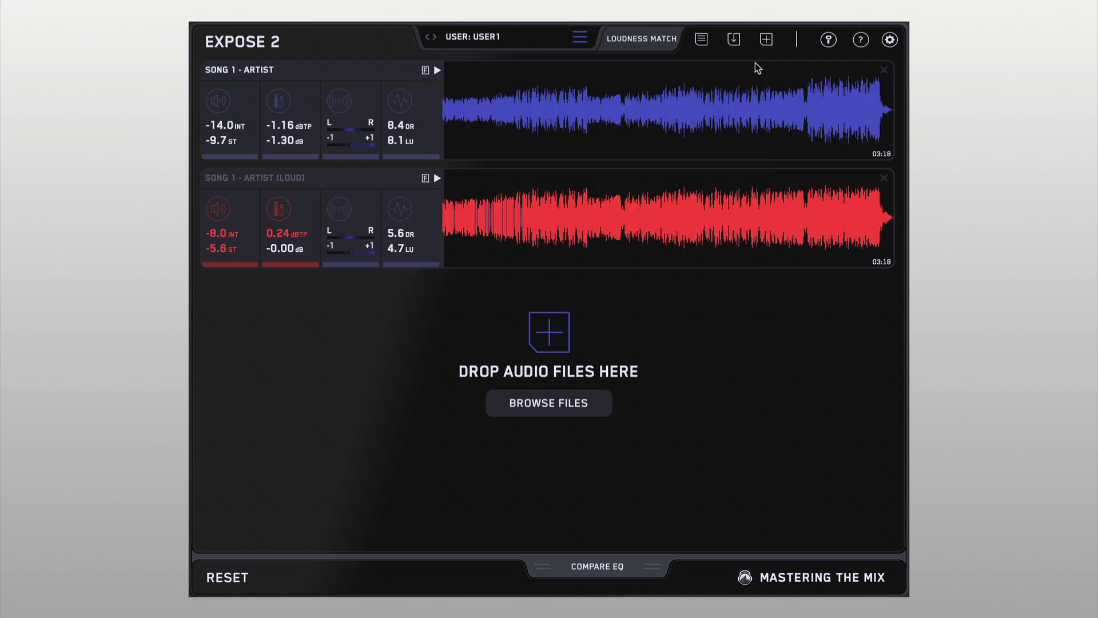
{"action": "left_click", "coordinate": [734, 40]}
{"action": "type", "text": "My Session"}
Step: Confirm saving the session as 'My Session'
{"action": "key", "text": "Return"}
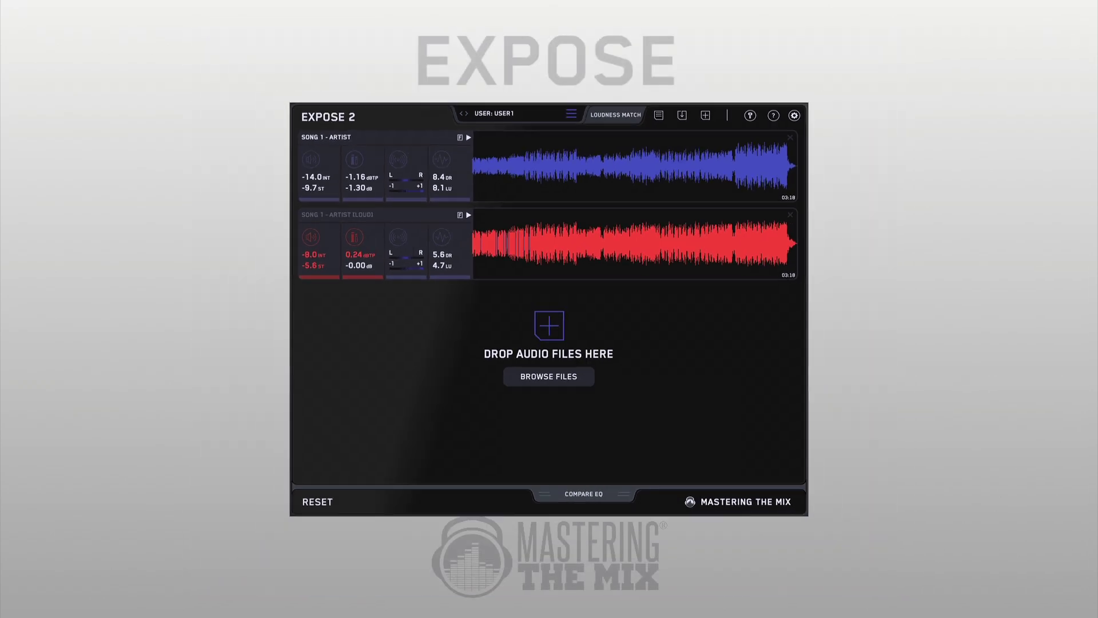